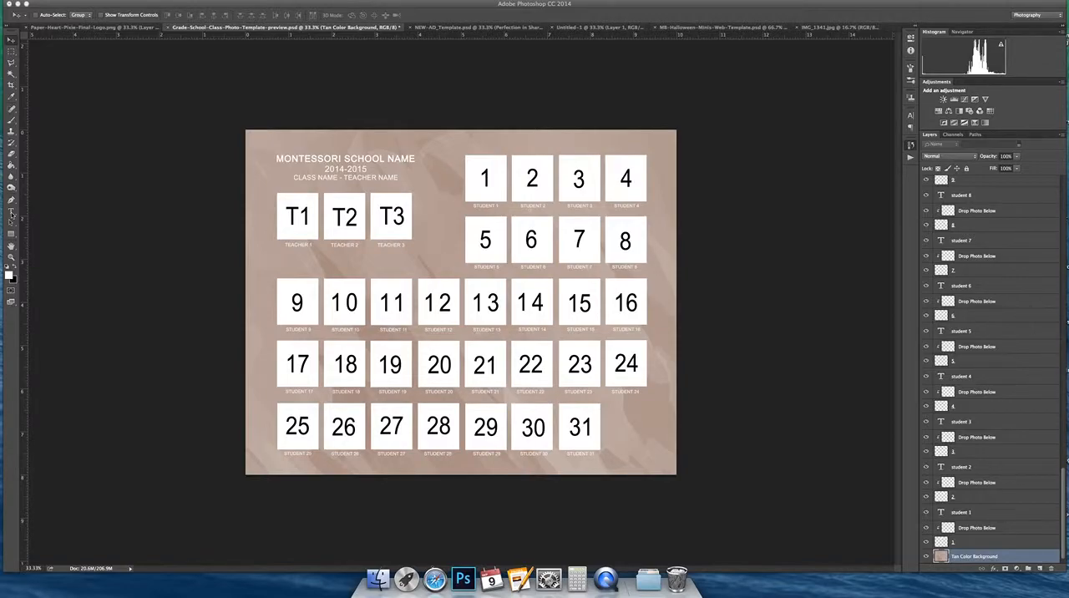
Step: Replace the teacher-name placeholder in the heading's third line with the teacher's title and surname
left_click(11, 214)
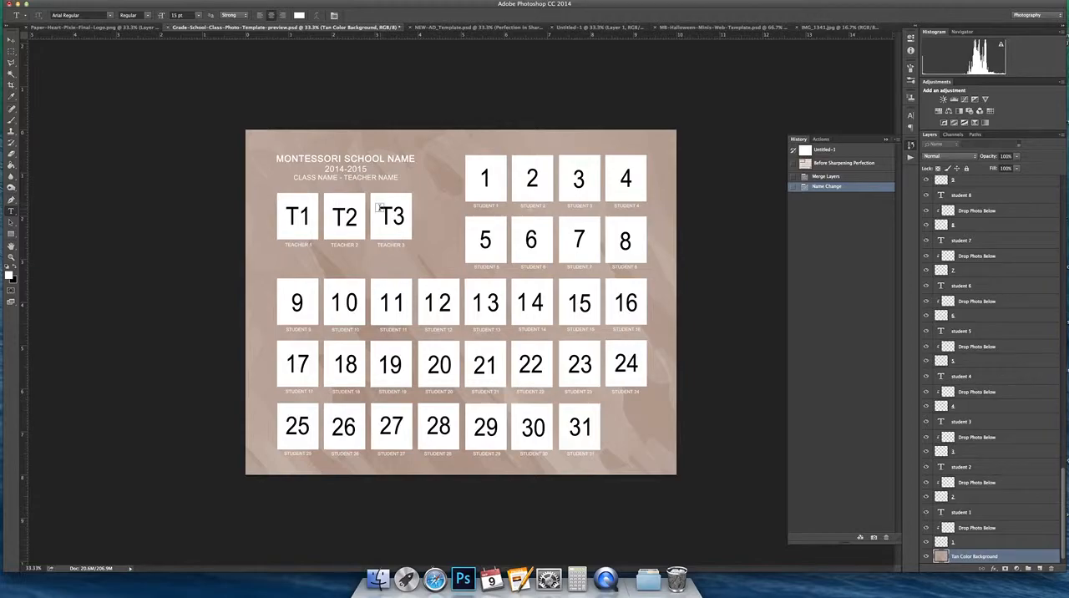
left_click(354, 162)
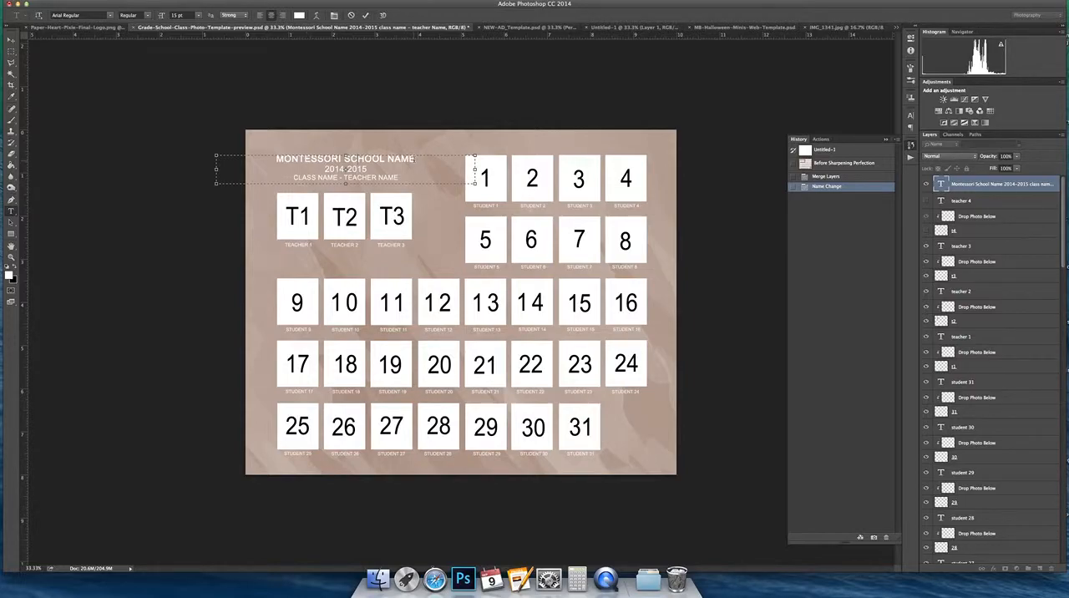
left_click_drag(344, 177, 397, 175)
type("E - MRS.")
key("BackSpace")
key("BackSpace")
type("BROWN")
left_click(11, 41)
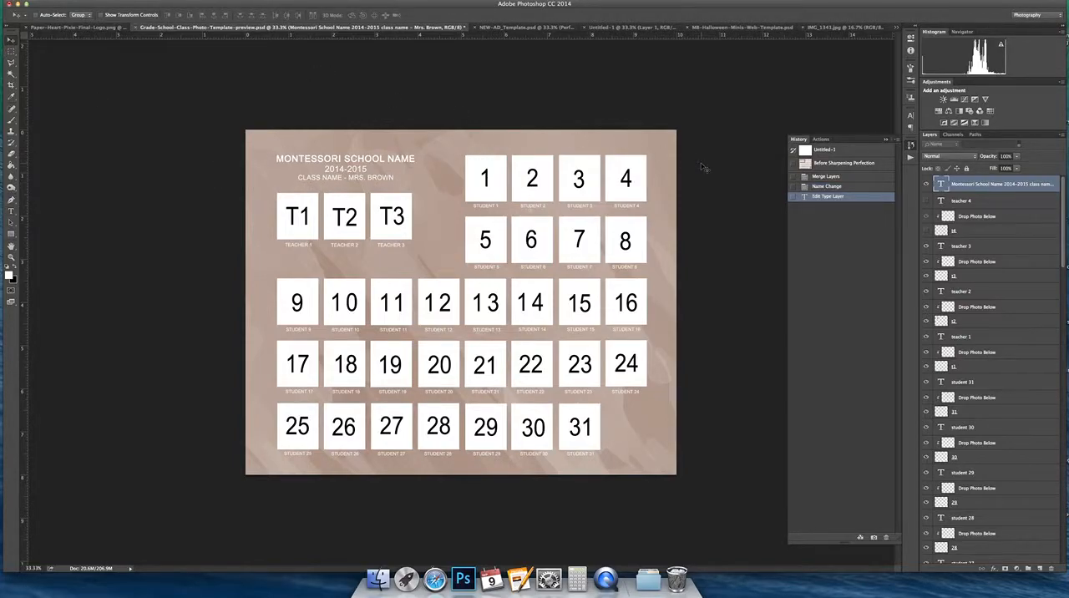
Step: Set the colour of all three heading lines to black (000000)
left_click(11, 211)
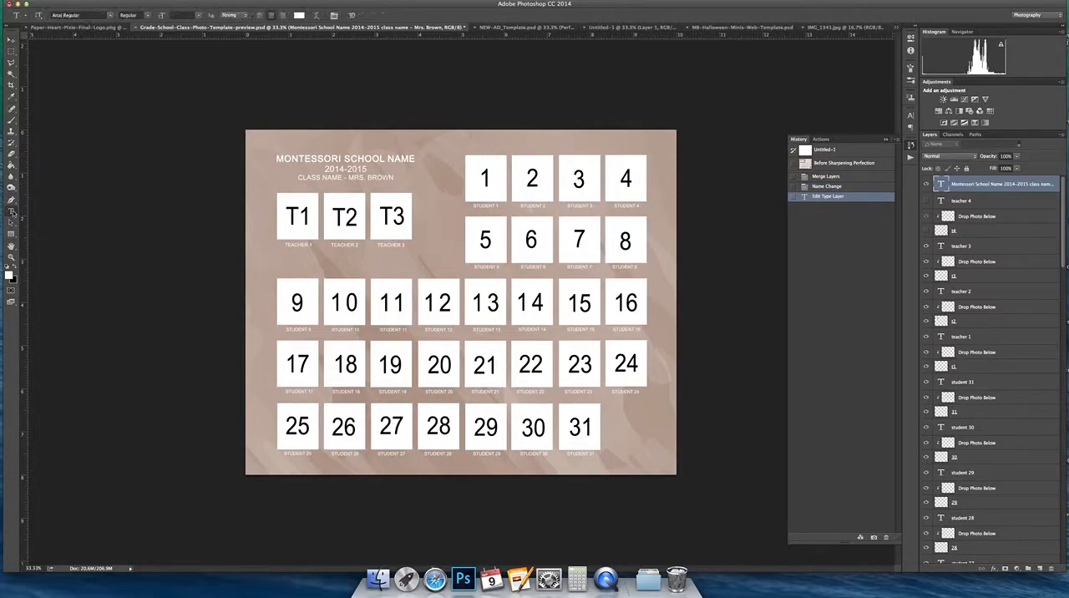
left_click(315, 159)
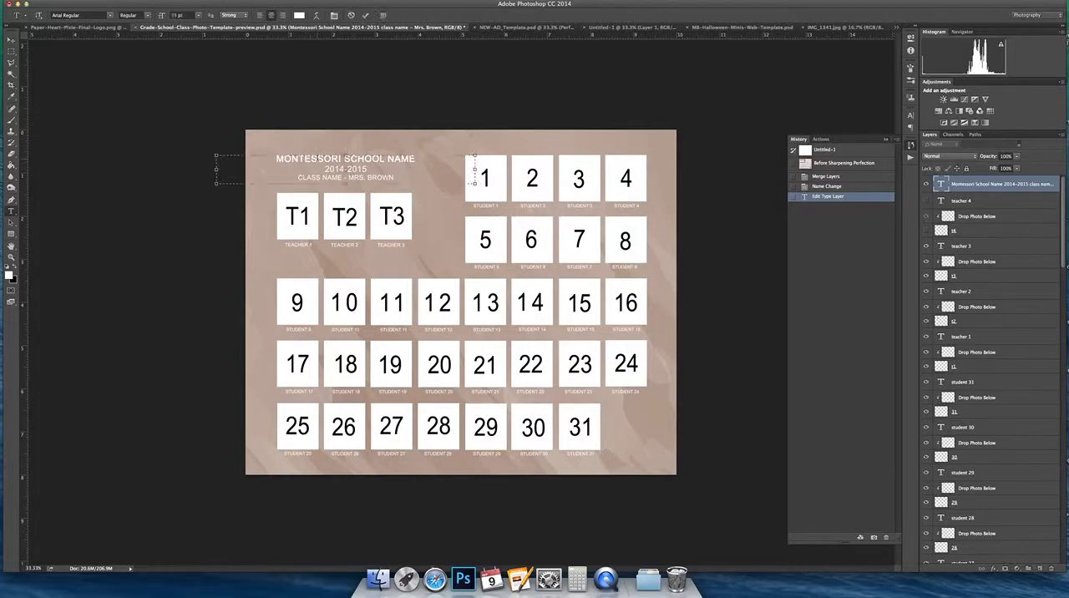
left_click_drag(270, 158, 432, 201)
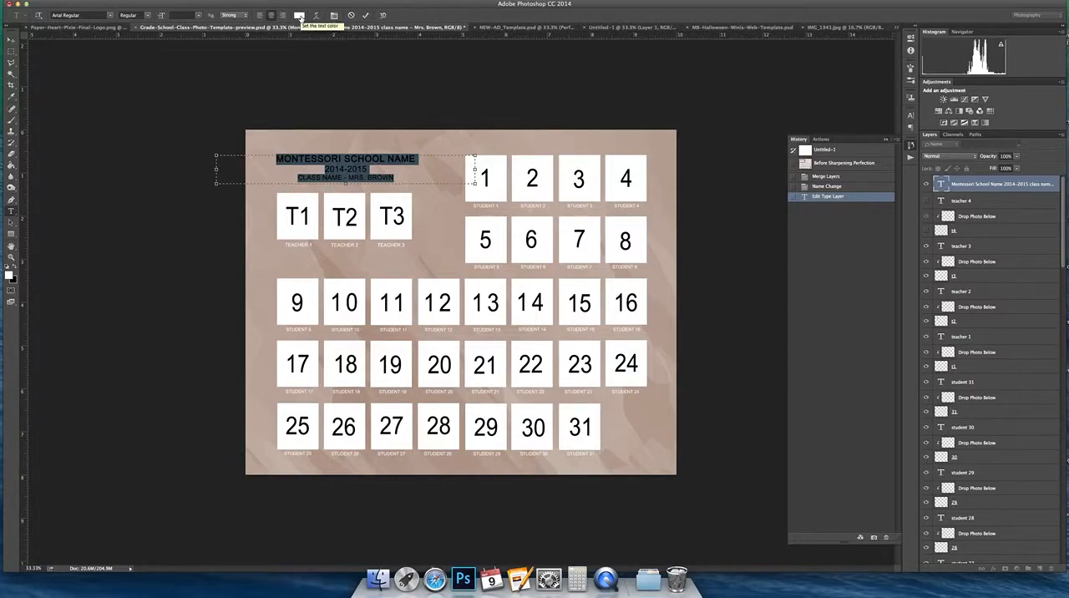
left_click(299, 16)
left_click(869, 484)
left_click_drag(869, 485, 939, 500)
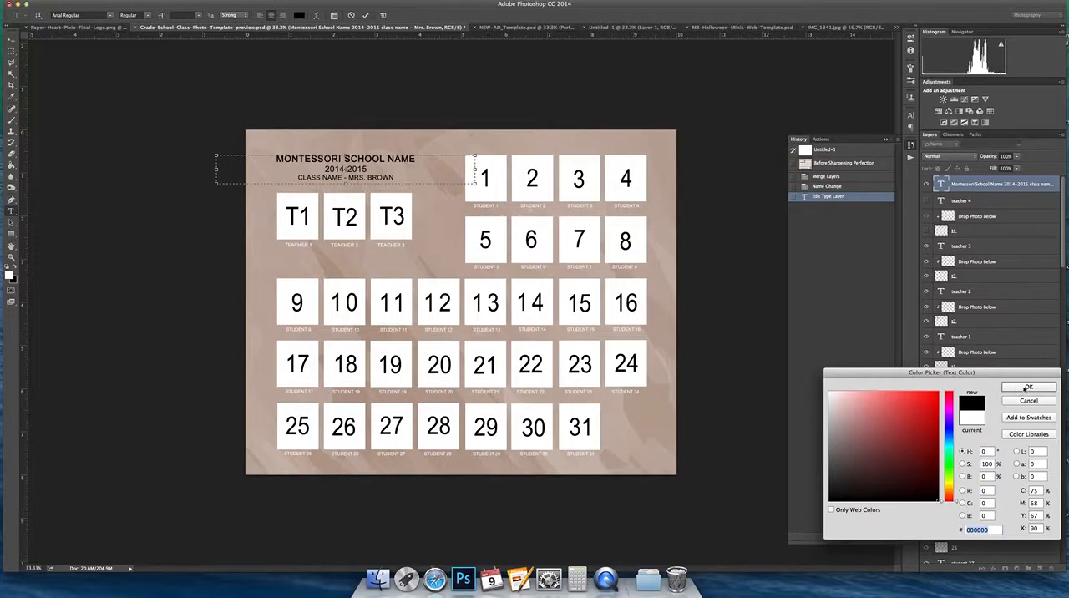
left_click(1024, 400)
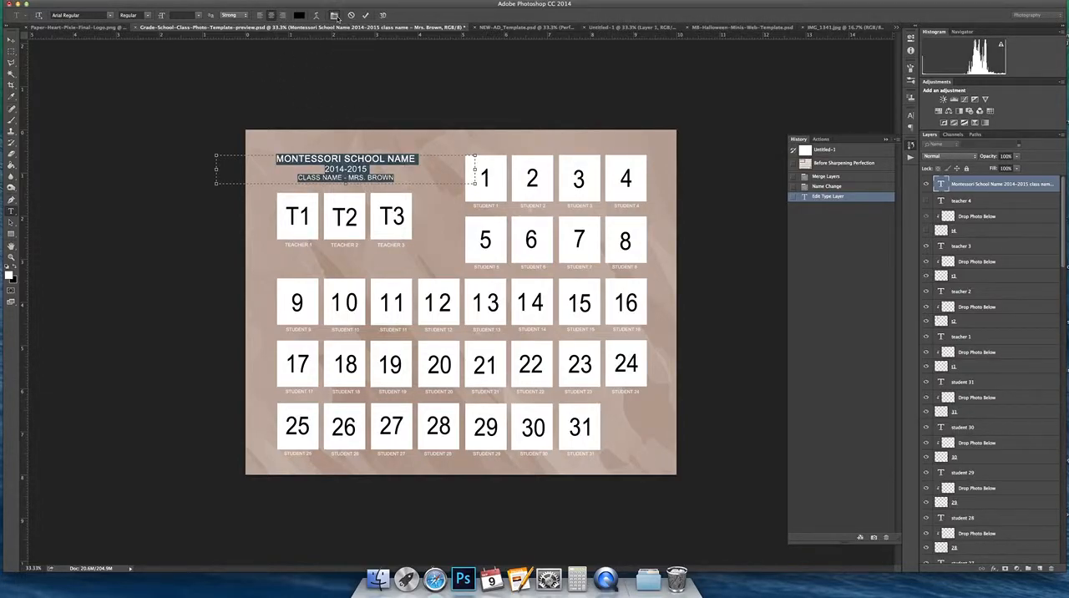
Step: Apply Faux Bold to the whole heading and try it without All Caps before restoring the capitals
left_click(334, 15)
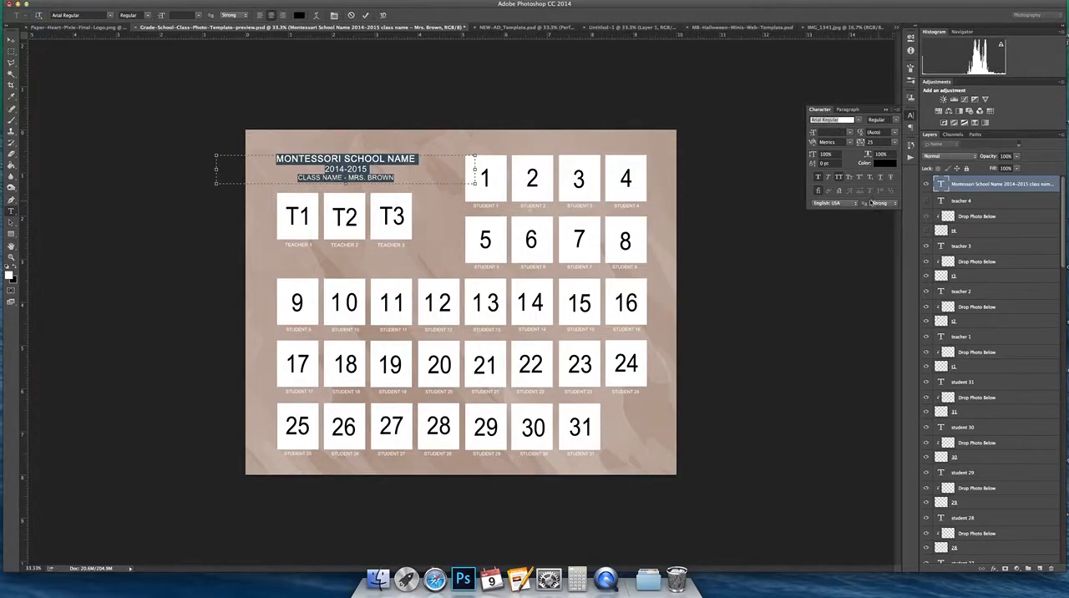
left_click(819, 178)
left_click(819, 177)
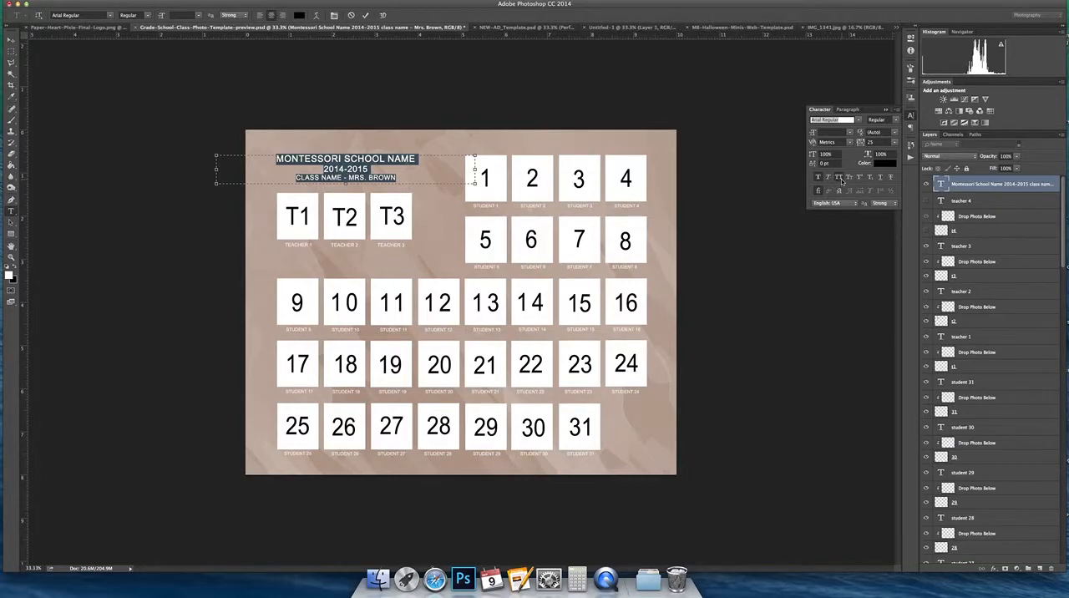
left_click(839, 178)
left_click(840, 179)
left_click(840, 179)
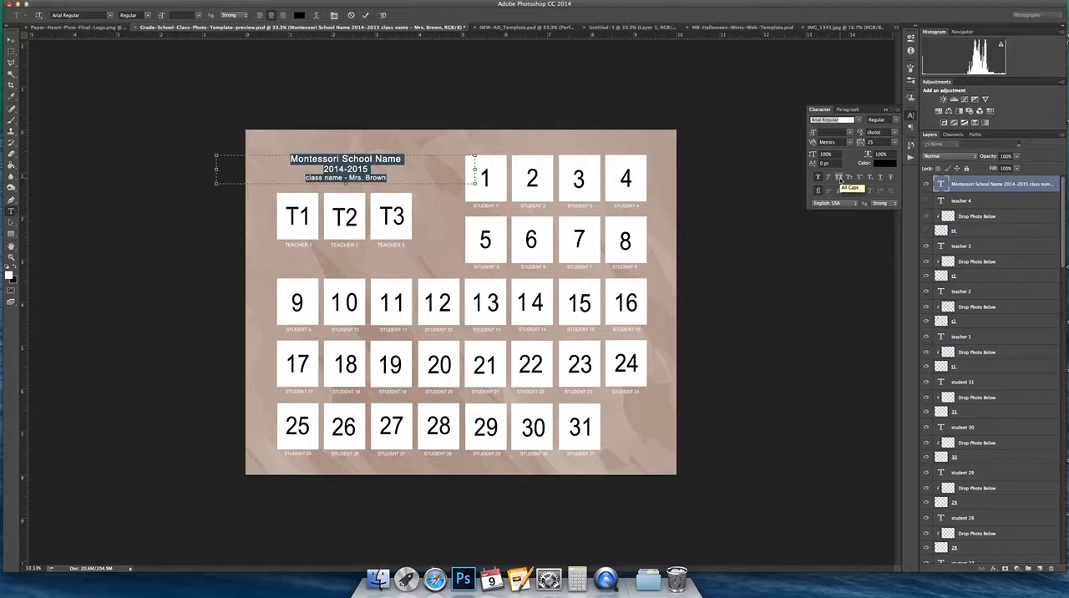
left_click(840, 178)
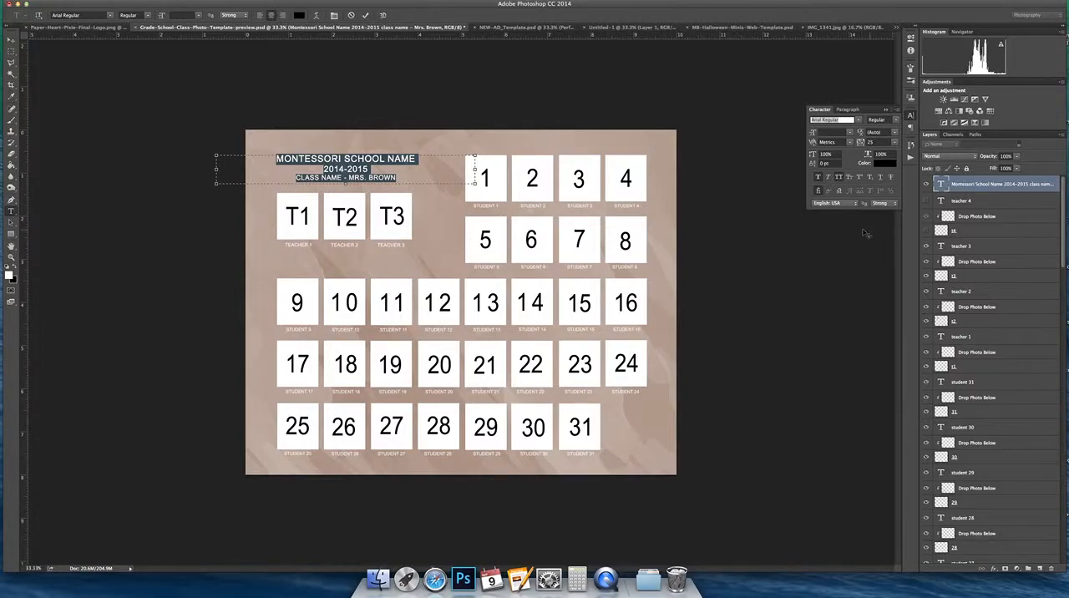
left_click(11, 40)
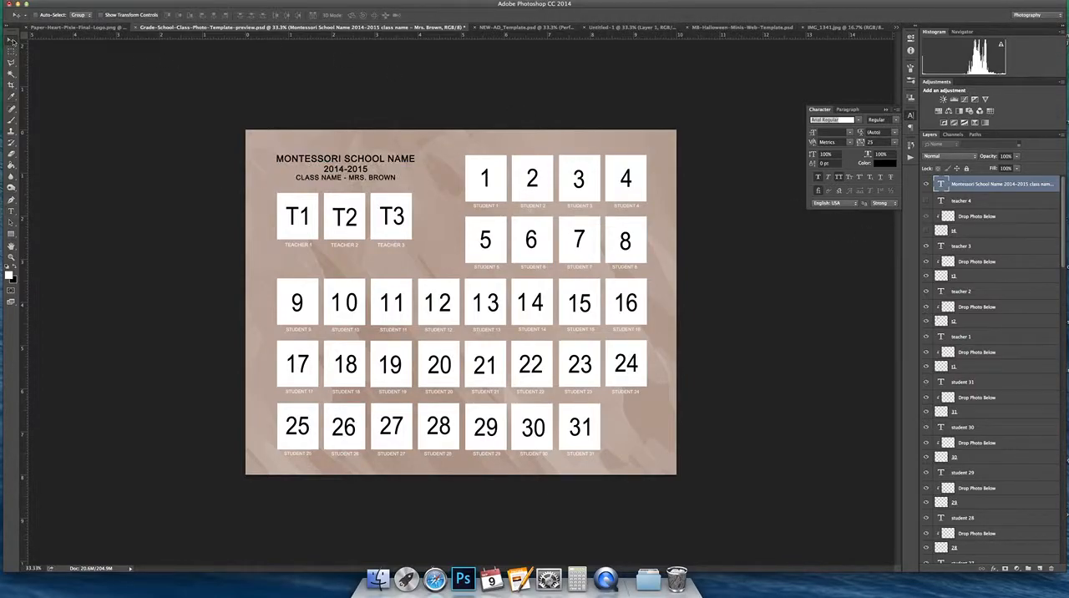
Step: Replace the "Student 1" caption under photo box 1 with the student's full name
left_click(11, 211)
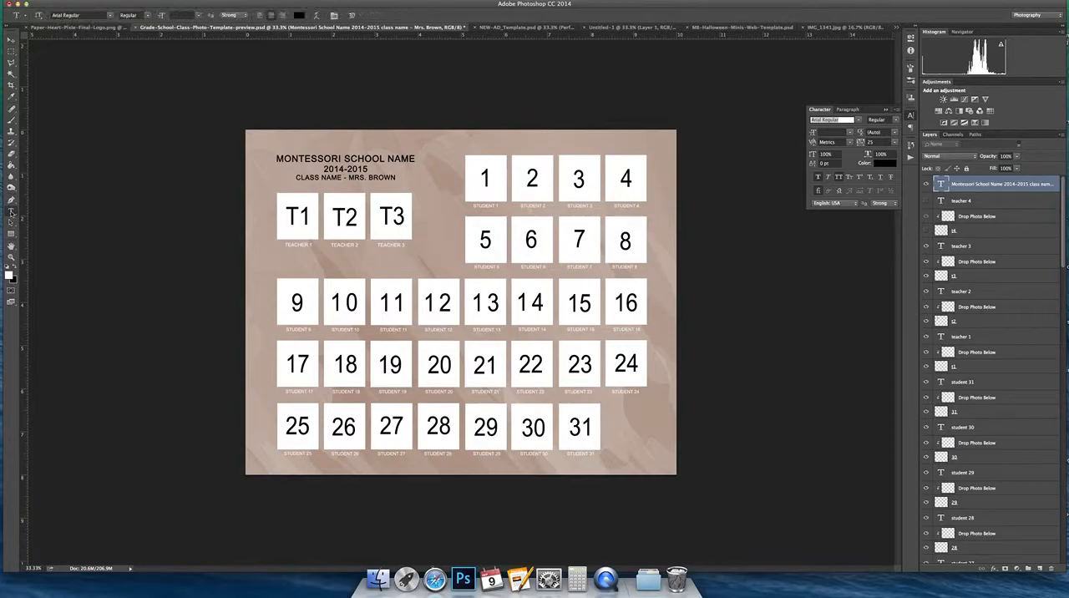
left_click(486, 205)
key("super+a")
key("BackSpace")
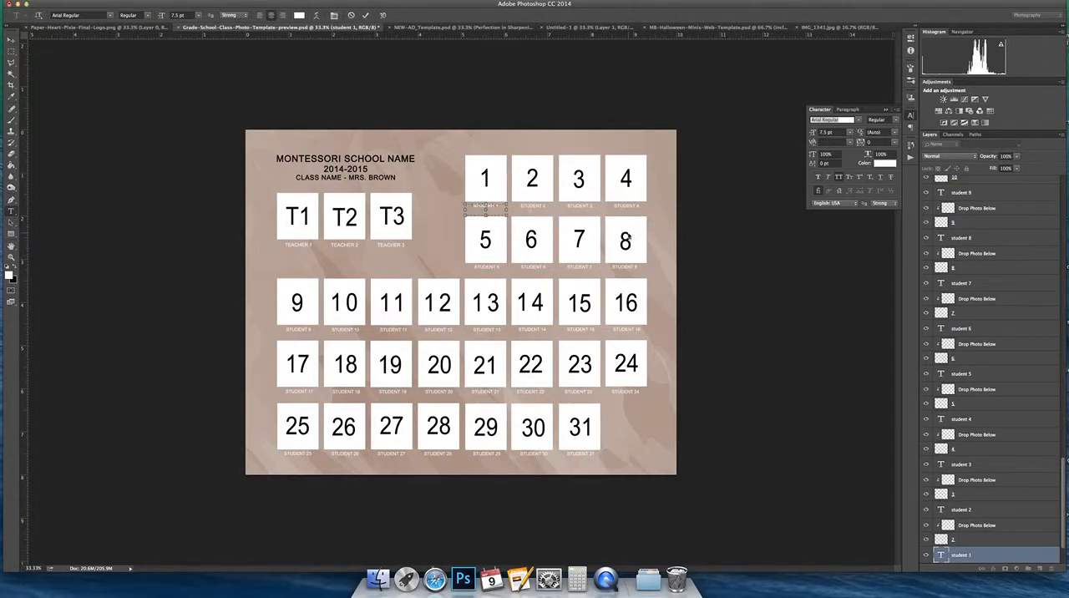
type("JOHN SMITH")
left_click(10, 40)
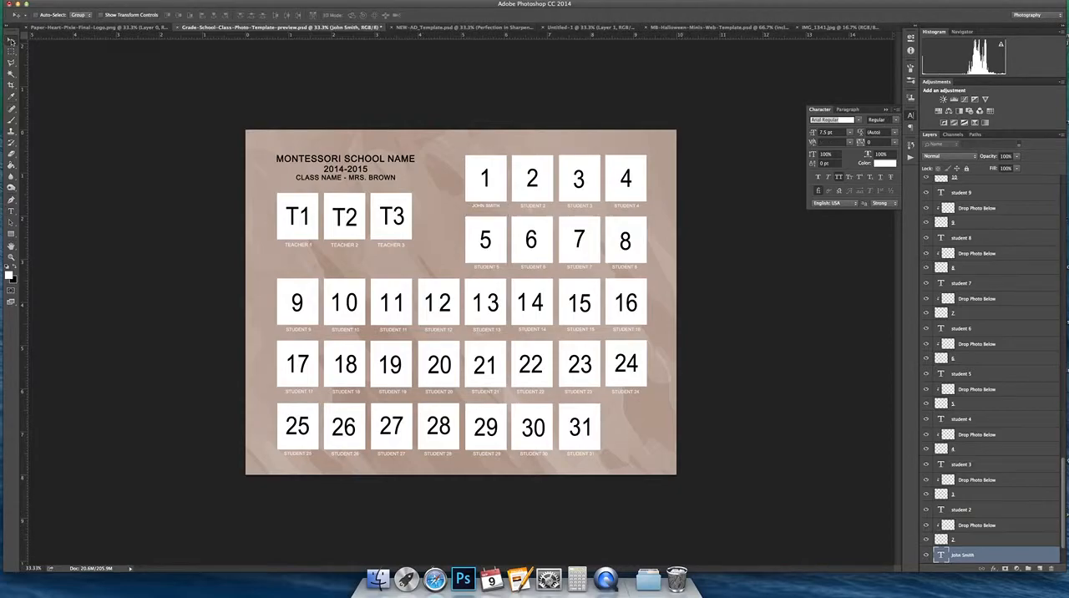
Step: Try splitting the name under photo box 1 onto two lines, and undo the line break
left_click(11, 212)
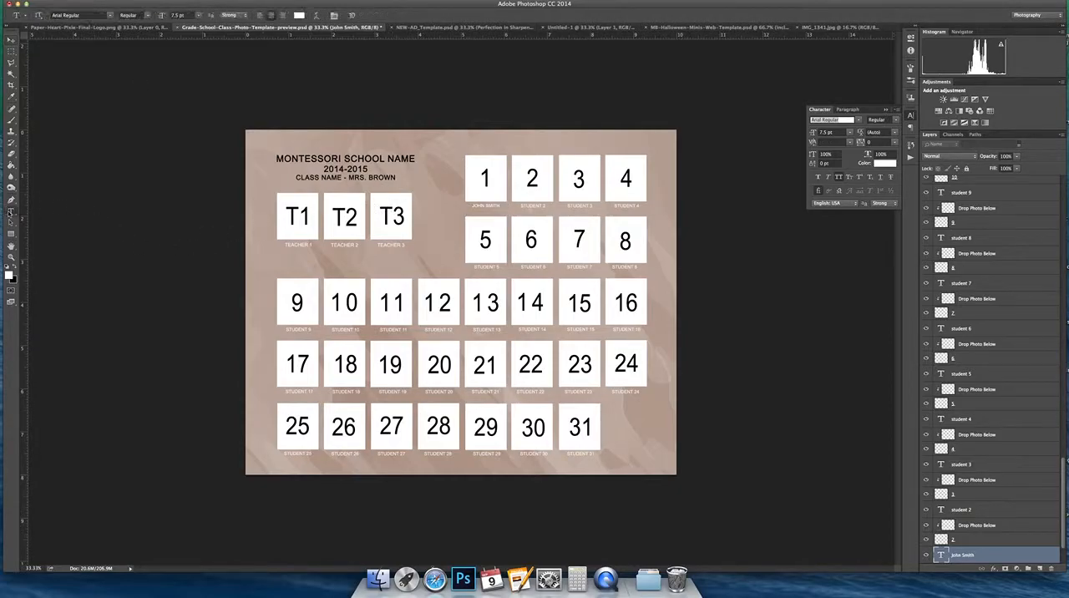
left_click(485, 205)
key("Return")
left_click(11, 40)
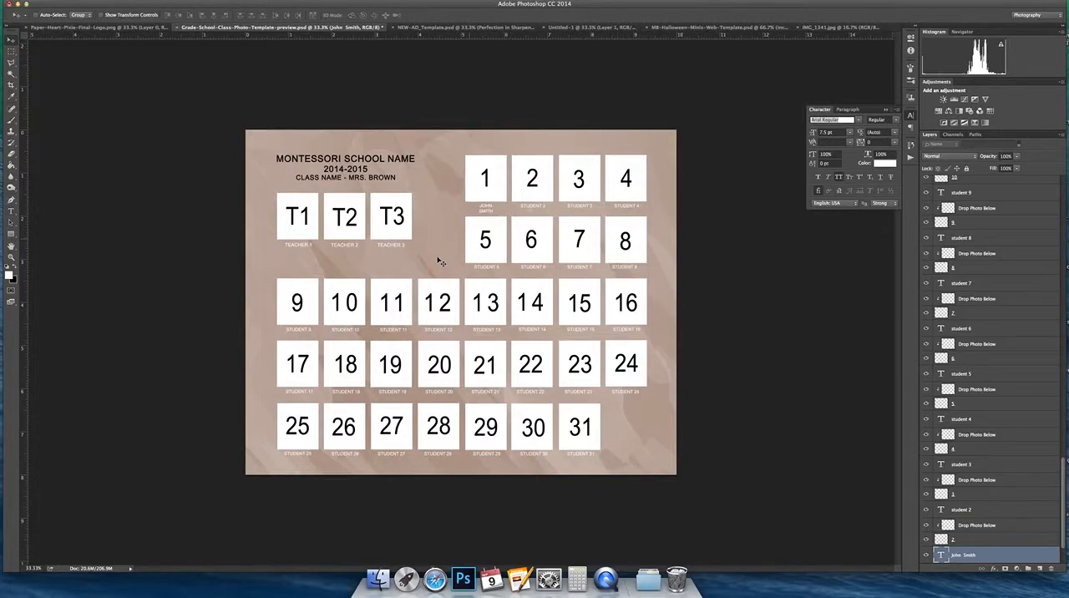
left_click(11, 213)
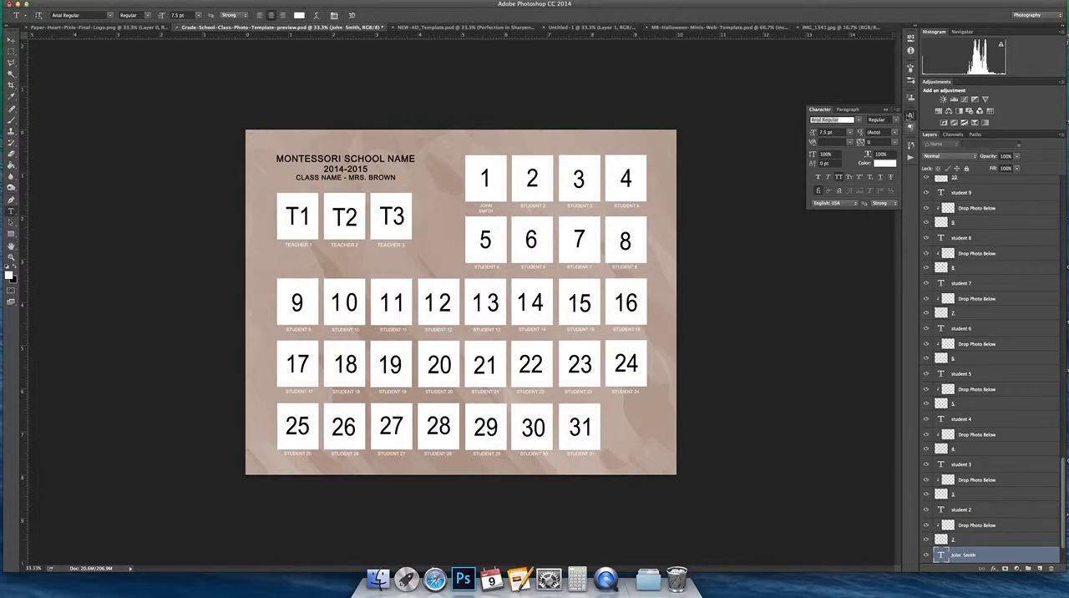
key("super+z")
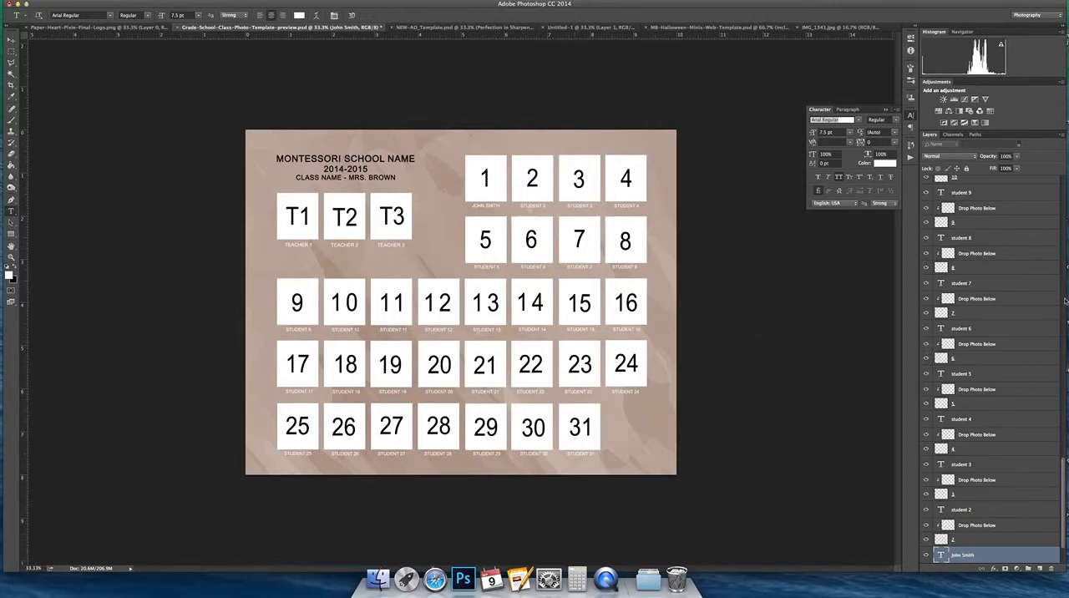
Step: Compare the template with the Tan Color Background layer hidden and shown
scroll(1064, 477, "down", 3)
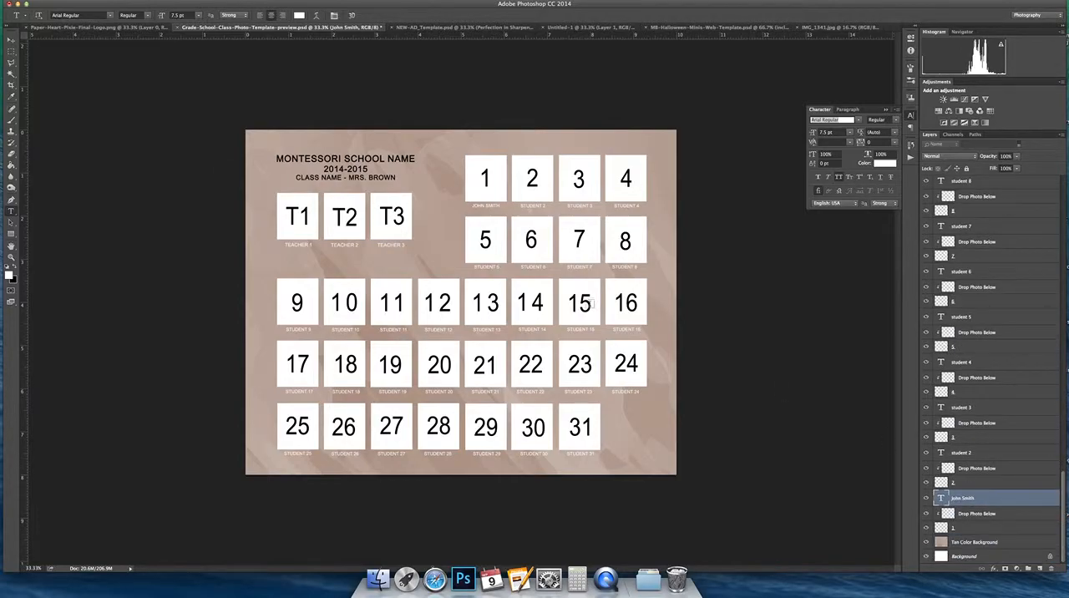
left_click(11, 40)
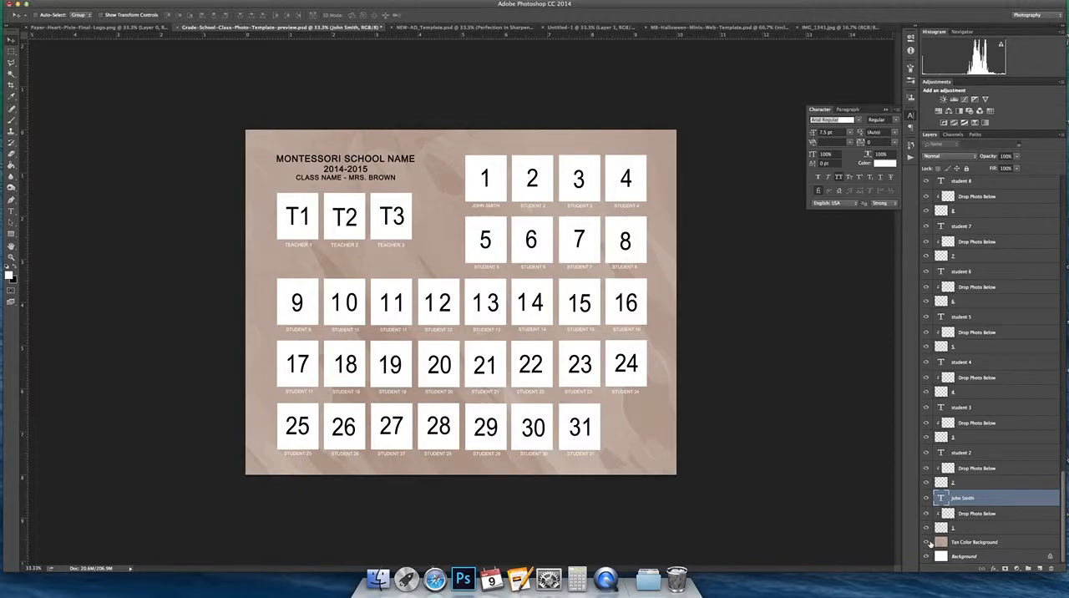
left_click(1018, 545)
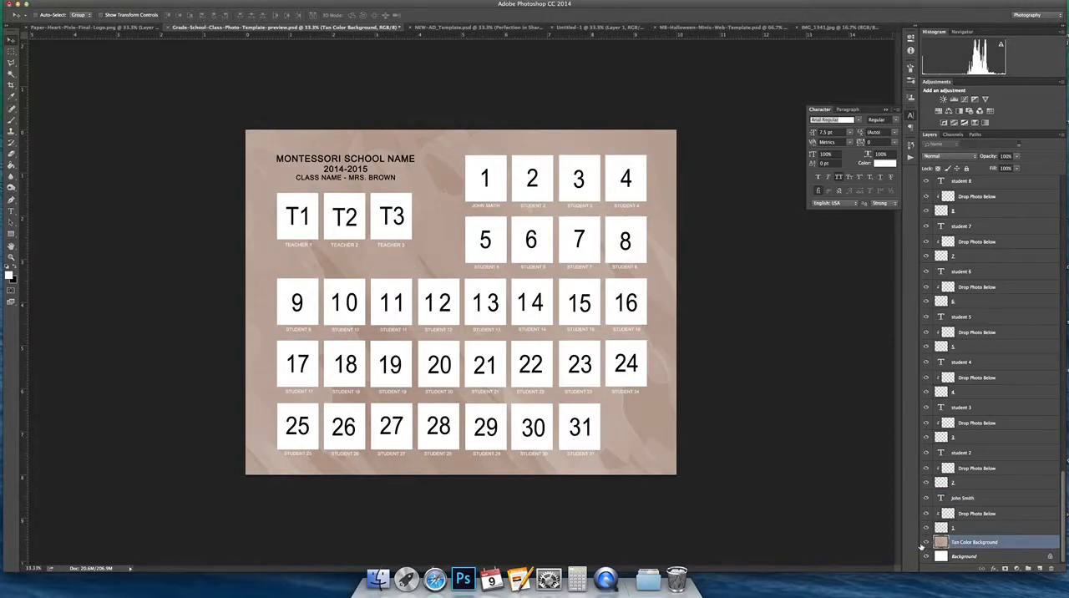
left_click(926, 543)
left_click(926, 543)
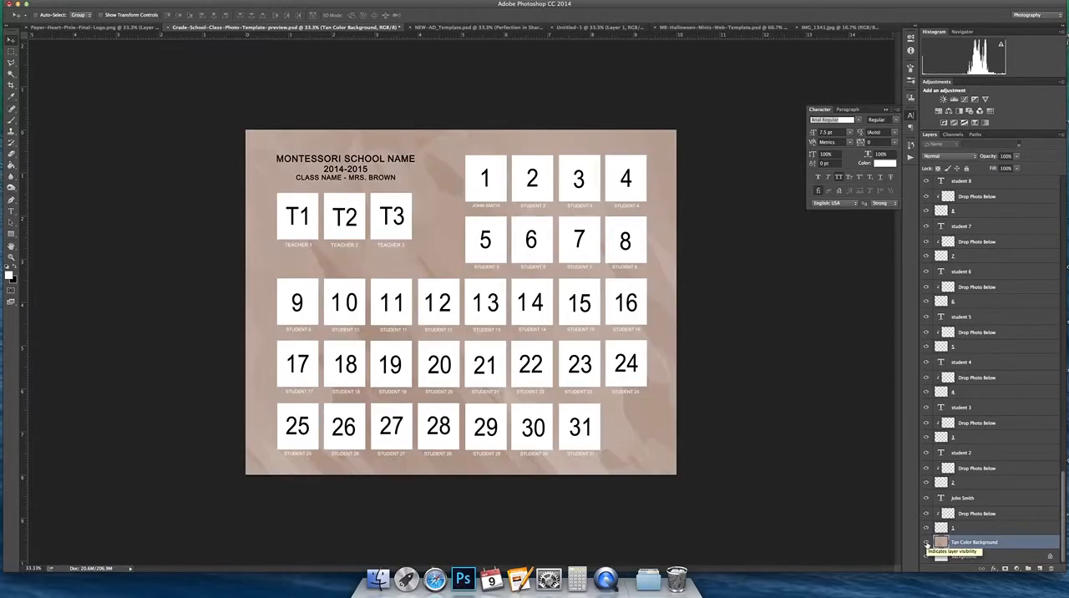
left_click(926, 543)
left_click(926, 543)
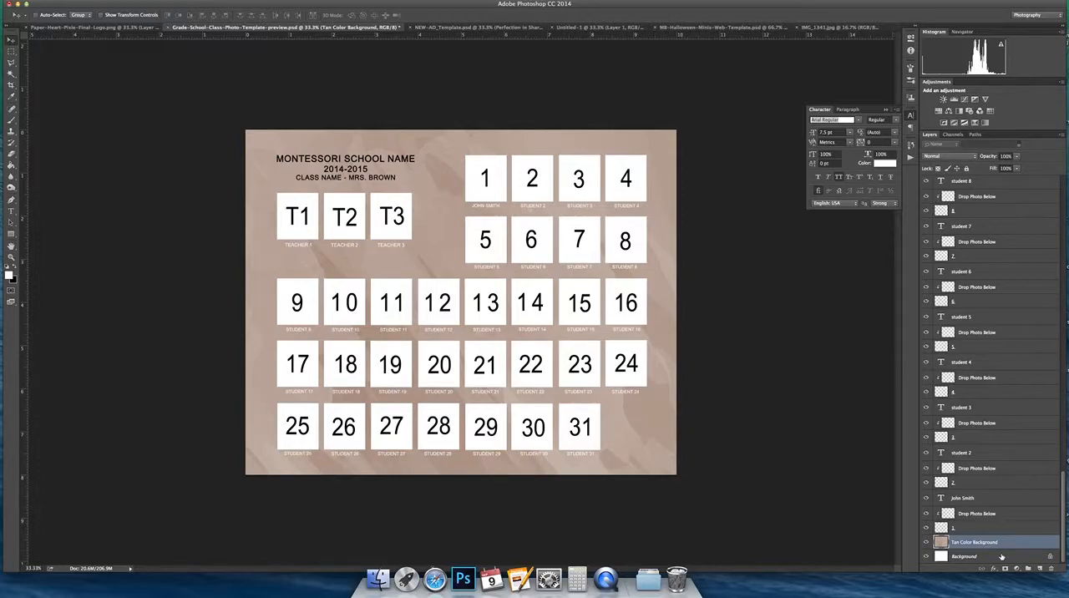
Step: Add a new empty layer directly above the Tan Color Background layer and choose the Paint Bucket tool
left_click(1040, 568)
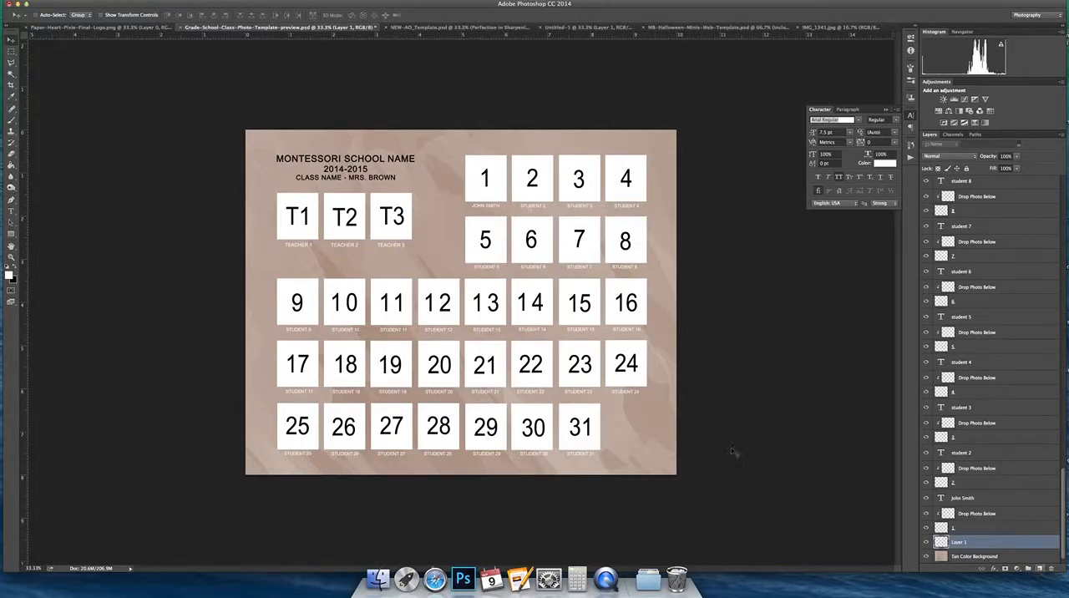
left_click(11, 166)
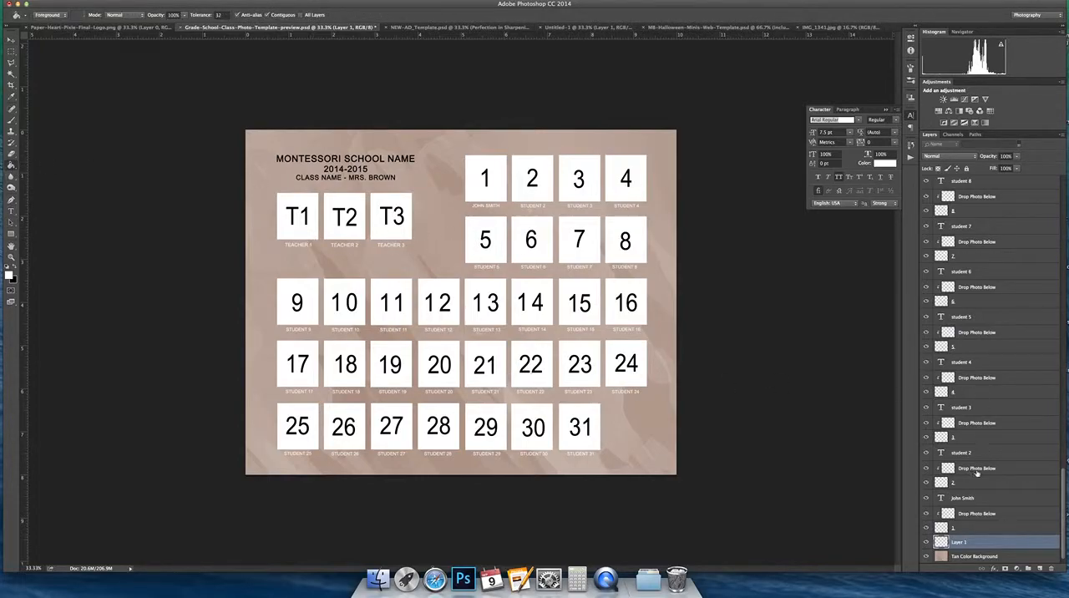
scroll(983, 485, "down", 1)
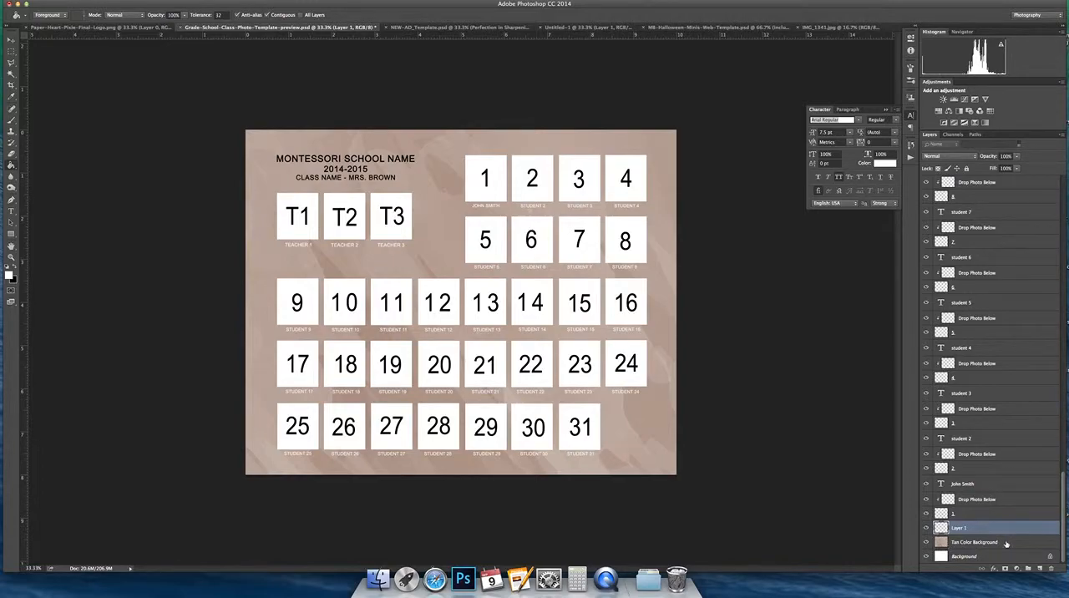
Step: Try a Color Overlay layer style on the Tan Color Background layer
left_click(1006, 544)
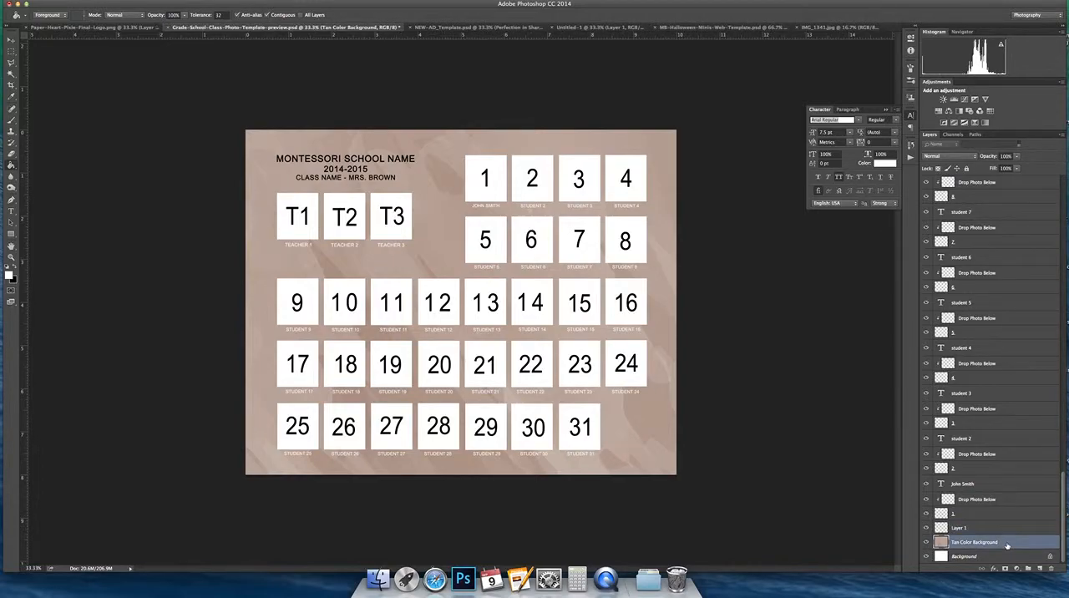
double_click(1006, 543)
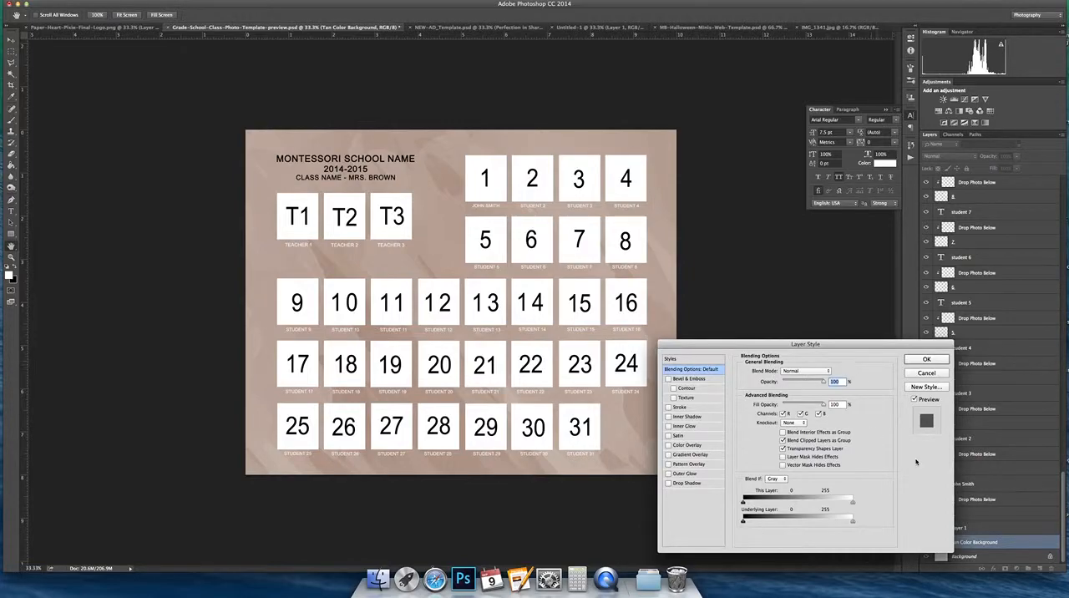
left_click(682, 446)
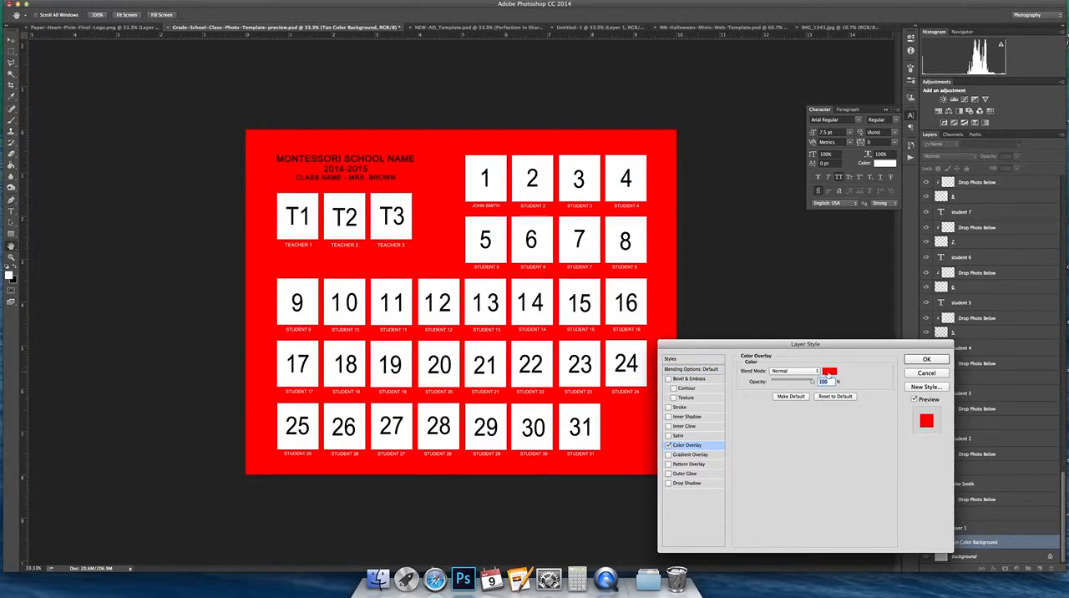
Step: Preview dark and green overlay colours up to 5cb383, and discard both the colour and the layer style
left_click(827, 372)
left_click(899, 469)
mouse_move(899, 470)
left_mouse_down()
mouse_move(905, 420)
mouse_move(861, 457)
mouse_move(892, 485)
left_mouse_up()
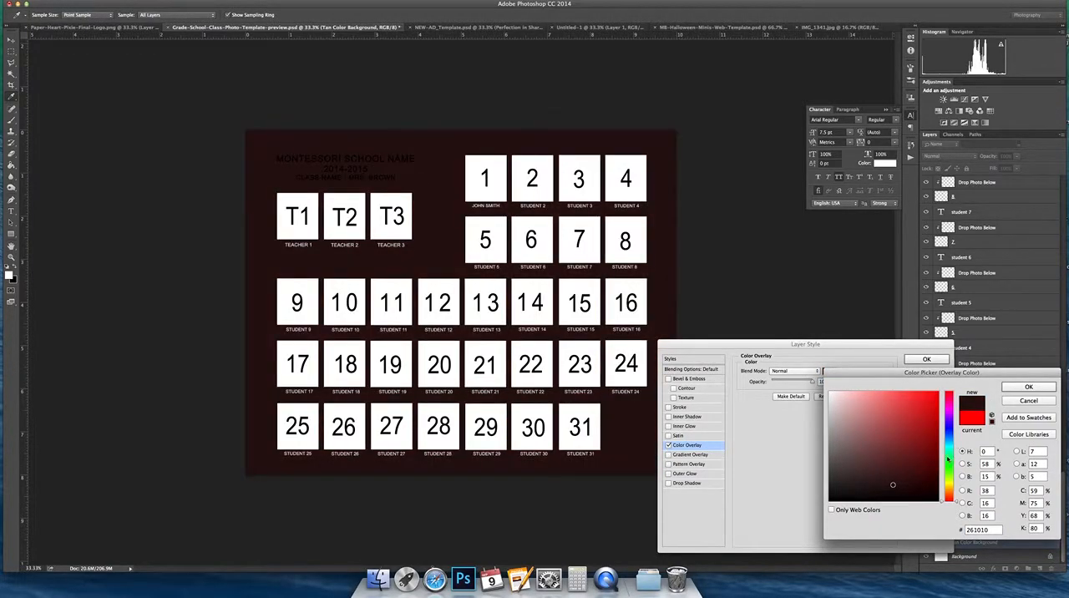
left_click(949, 457)
left_click(866, 443)
left_click(848, 466)
left_click(881, 470)
left_click(882, 425)
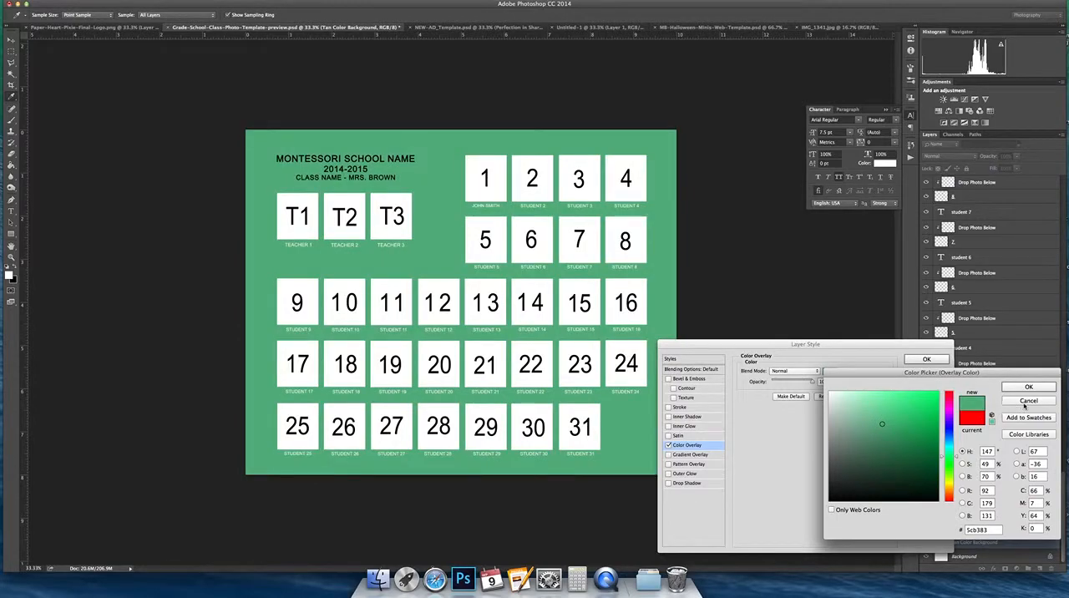
left_click(1029, 401)
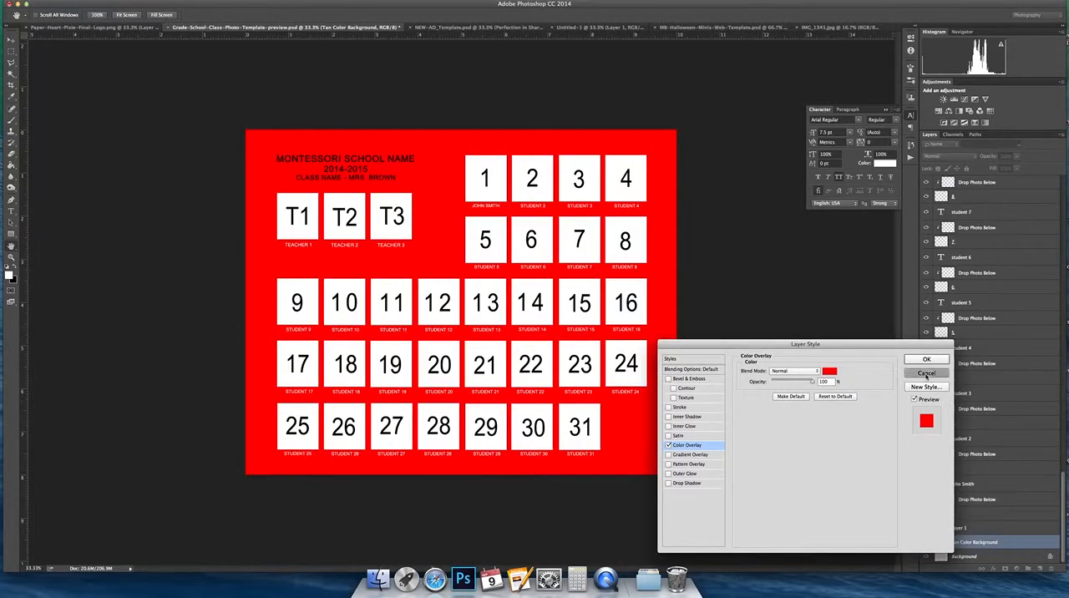
left_click(926, 377)
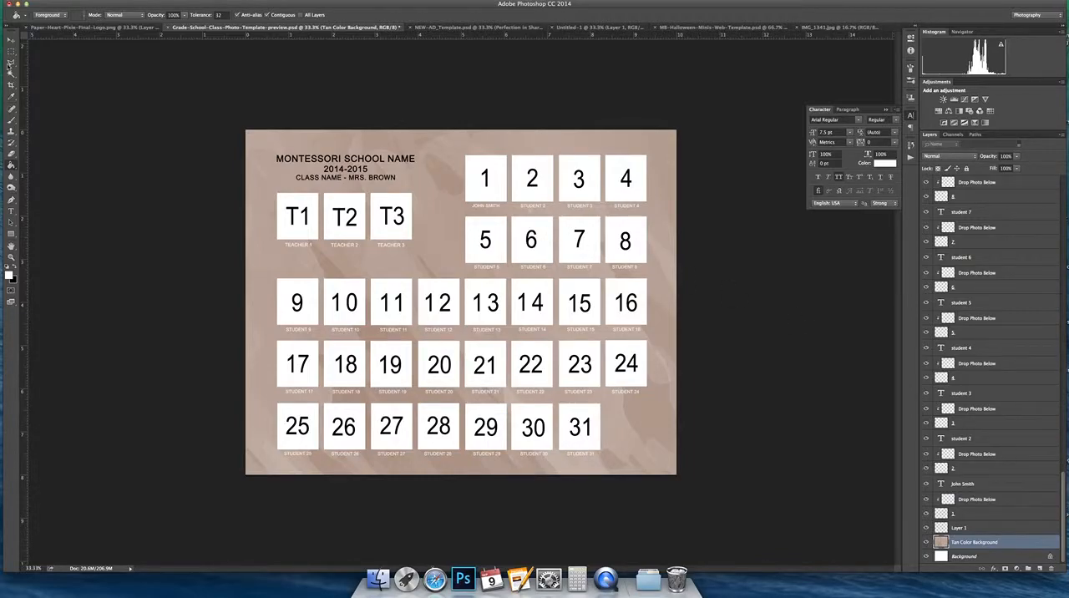
Step: Select the student 1 photo placeholder layer from the canvas with the Move tool
left_click(11, 39)
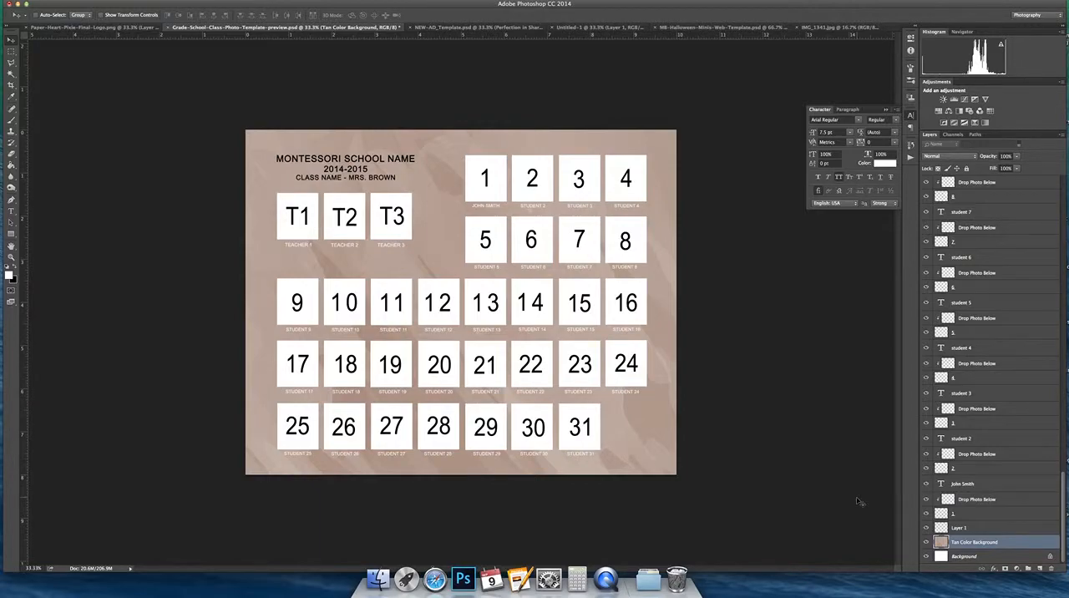
right_click(482, 194)
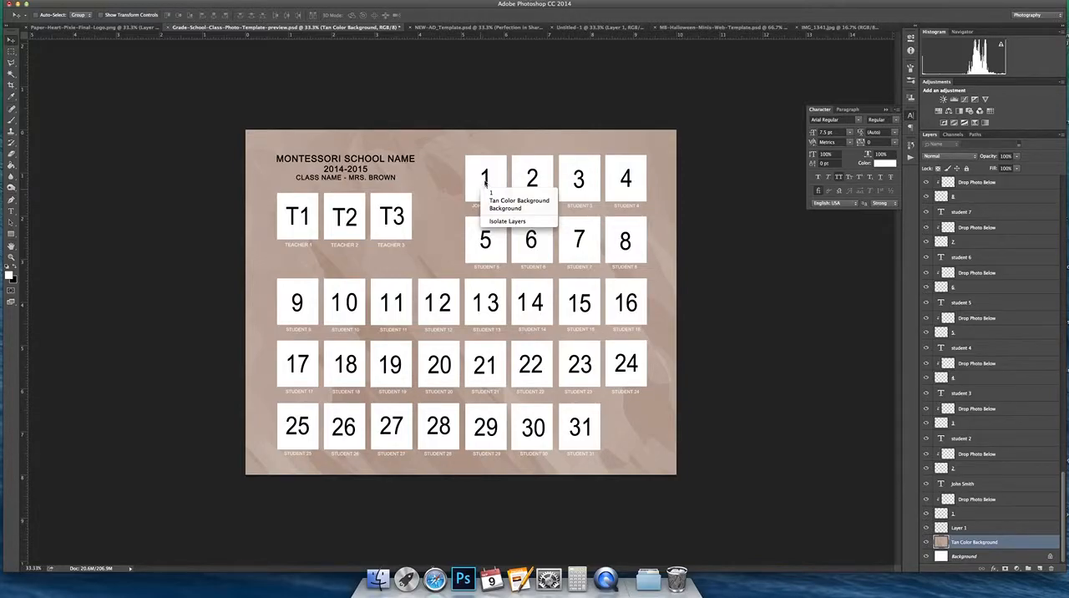
left_click(495, 195)
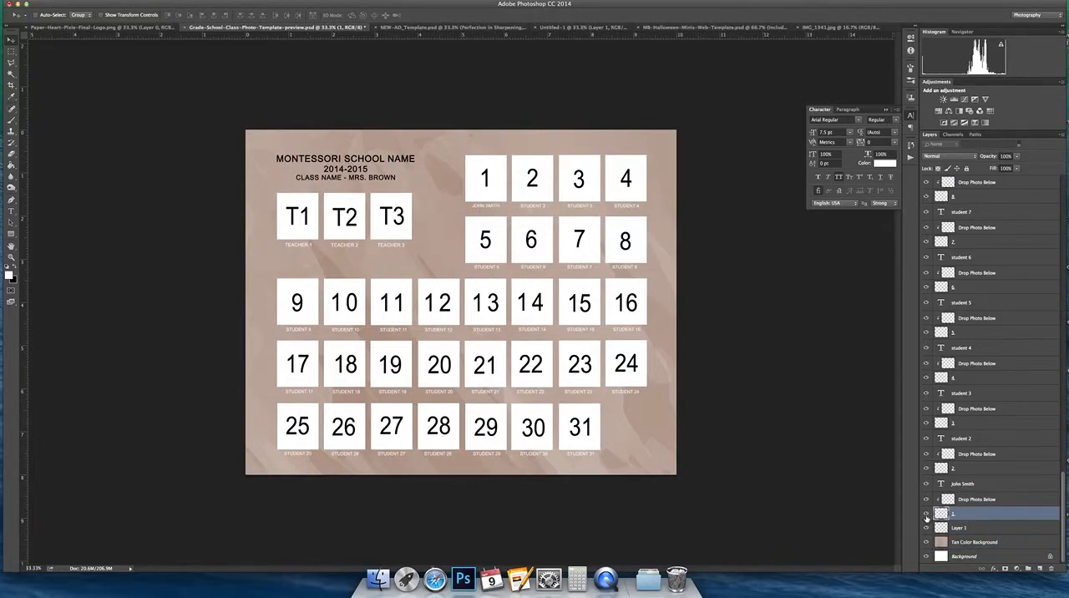
Step: Hide and show placeholder layer 1 to check which photo square it controls
left_click(925, 513)
left_click(925, 514)
left_click(925, 514)
left_click(925, 515)
Step: Float IMG_1341.jpg in its own window and copy its Background layer onto the student 1 square of the template
left_click(823, 28)
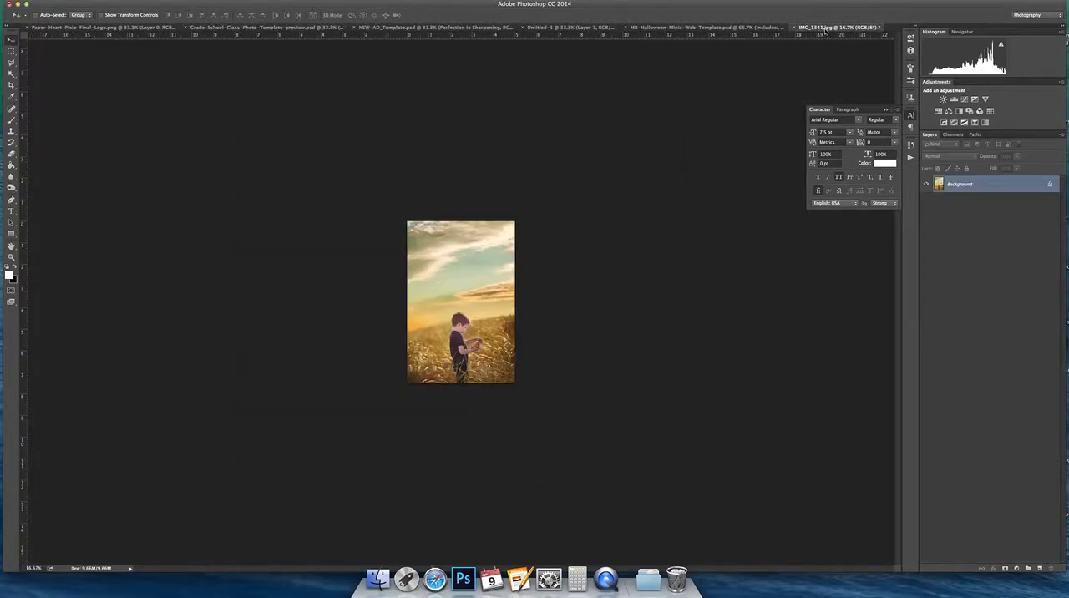
left_click_drag(814, 32, 800, 287)
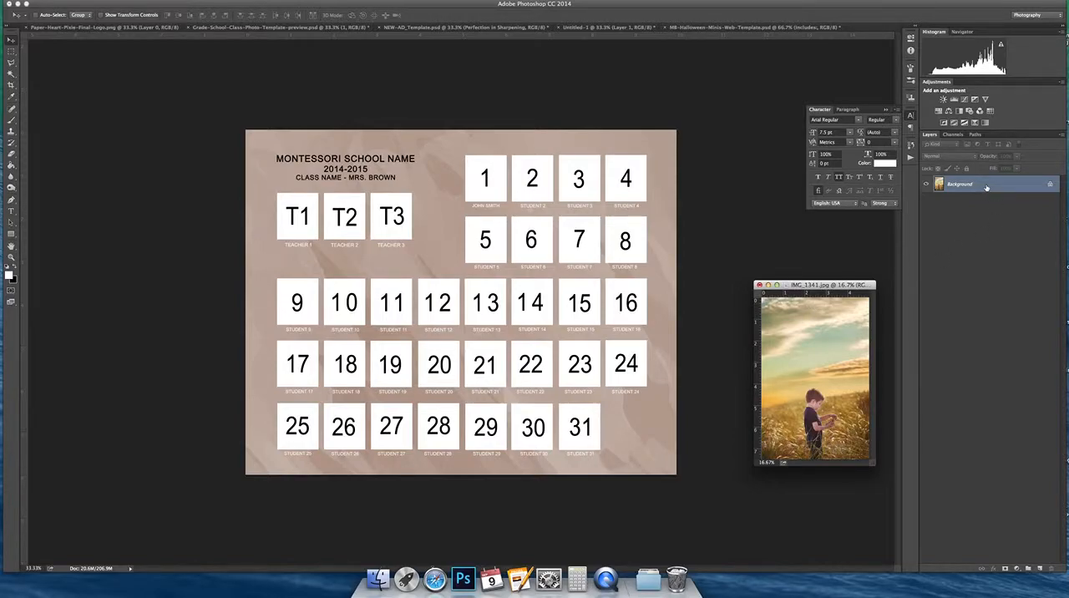
left_click_drag(993, 187, 501, 183)
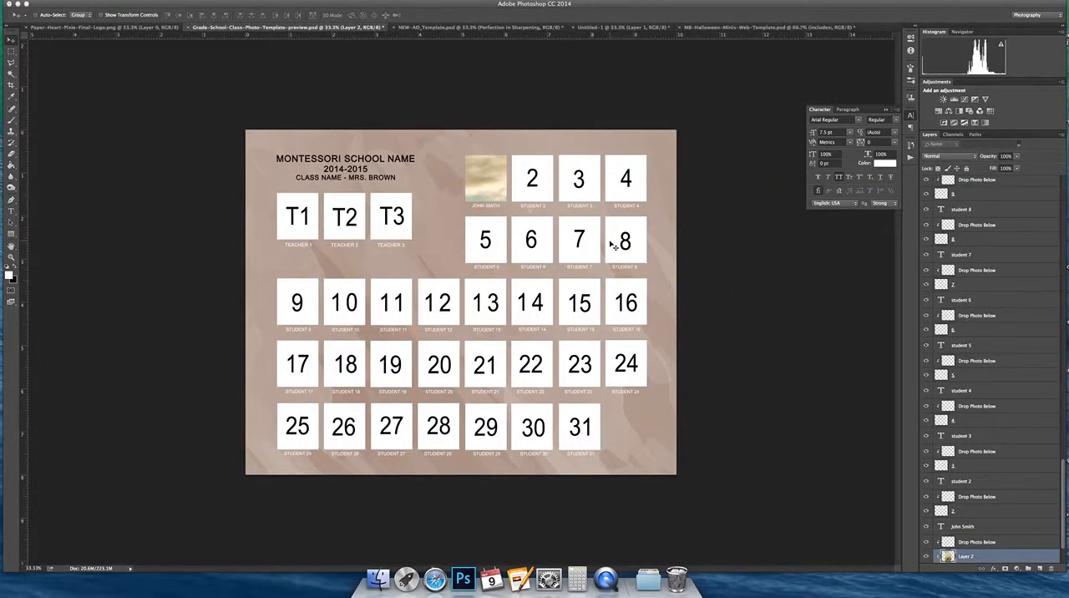
Step: Scale the photo proportionally to about 21% with Free Transform and move it over the student 1 square
key("super+t")
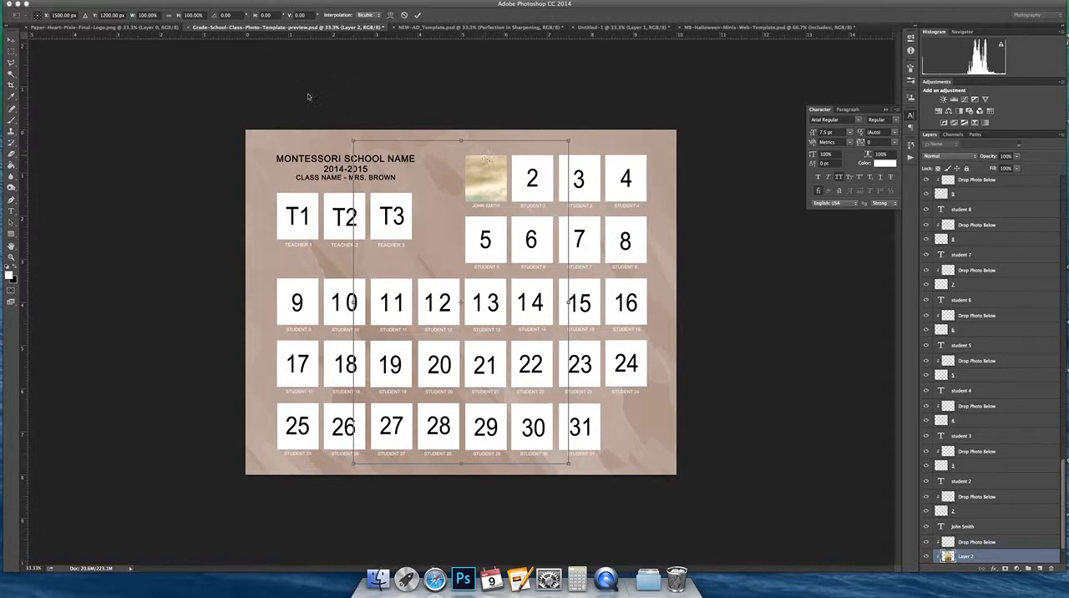
left_click(168, 15)
left_click_drag(353, 142, 524, 394)
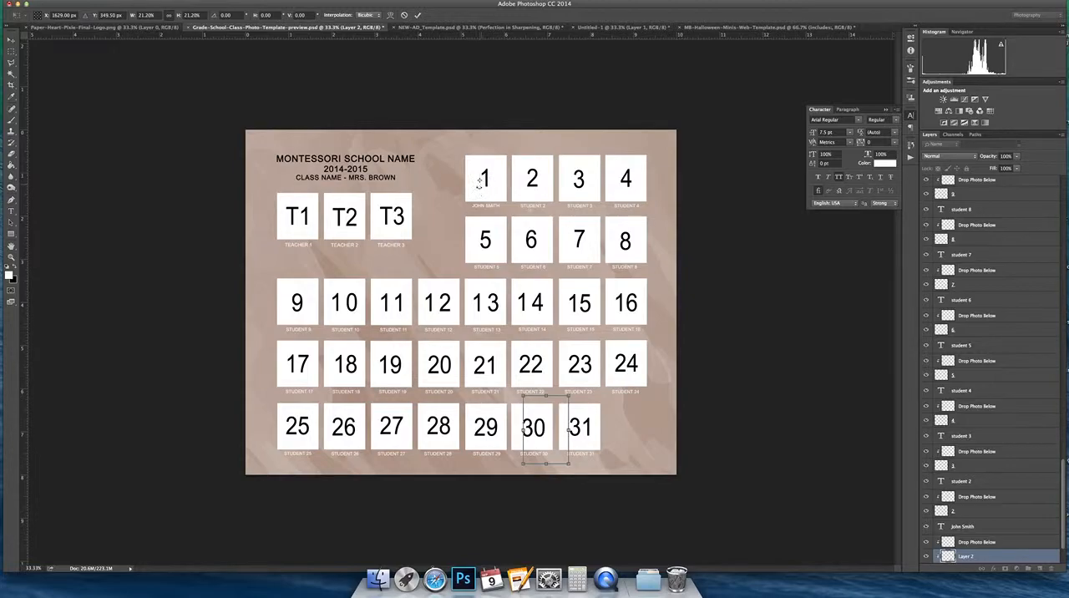
key("Return")
left_click_drag(562, 446, 506, 172)
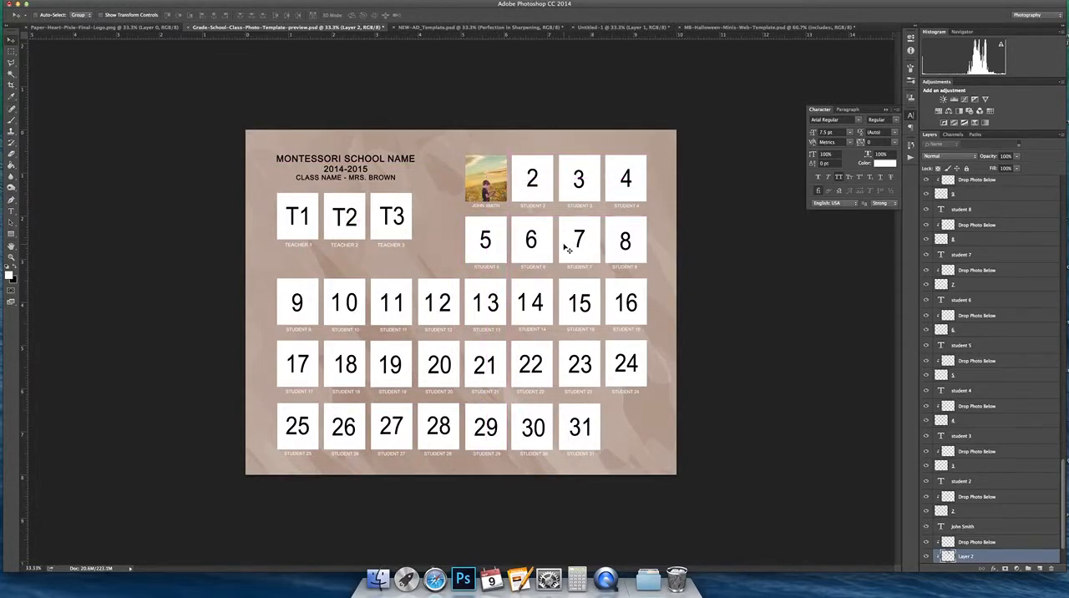
Step: Enlarge the photo to about 253% and position it so the boy's upper body fills the student 1 square
key("super+t")
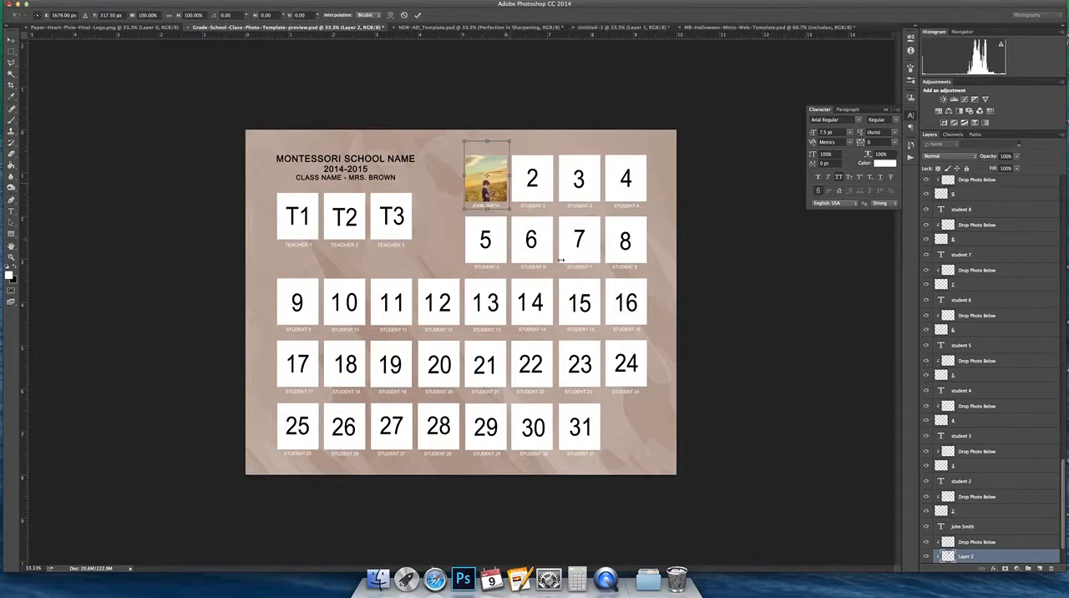
left_click_drag(509, 206, 583, 315)
left_click_drag(530, 255, 496, 191)
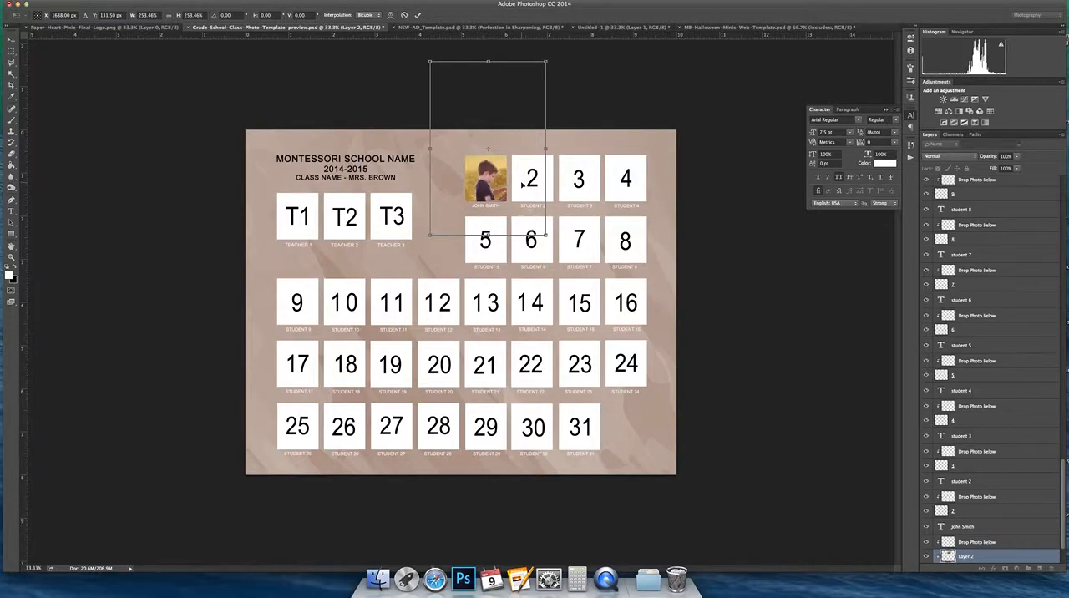
key("Return")
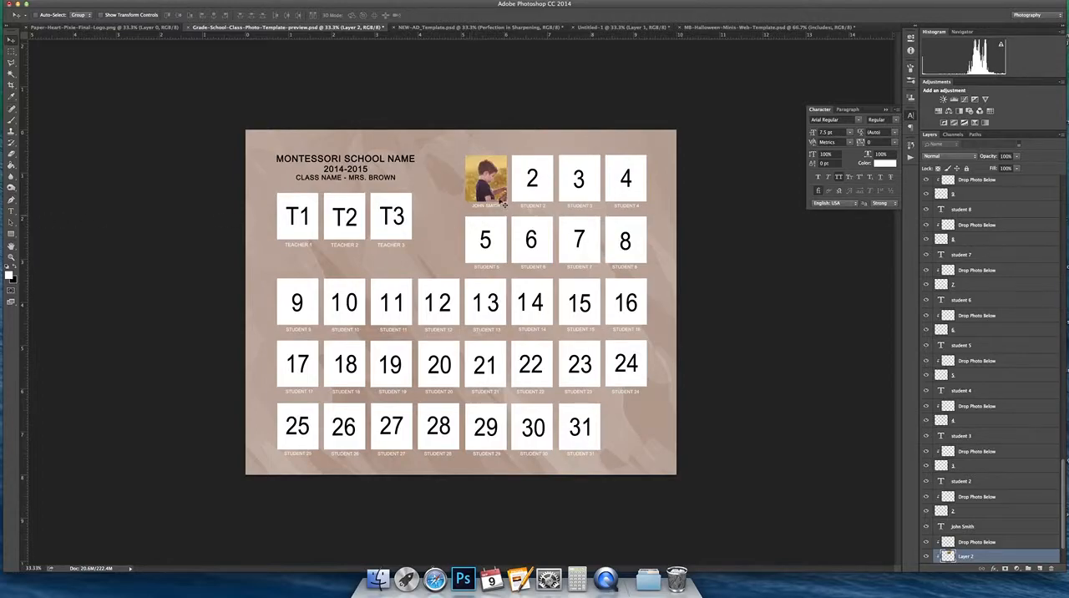
Step: Reduce the photo proportionally to 94% and recentre the boy in the student 1 square
key("ctrl+t")
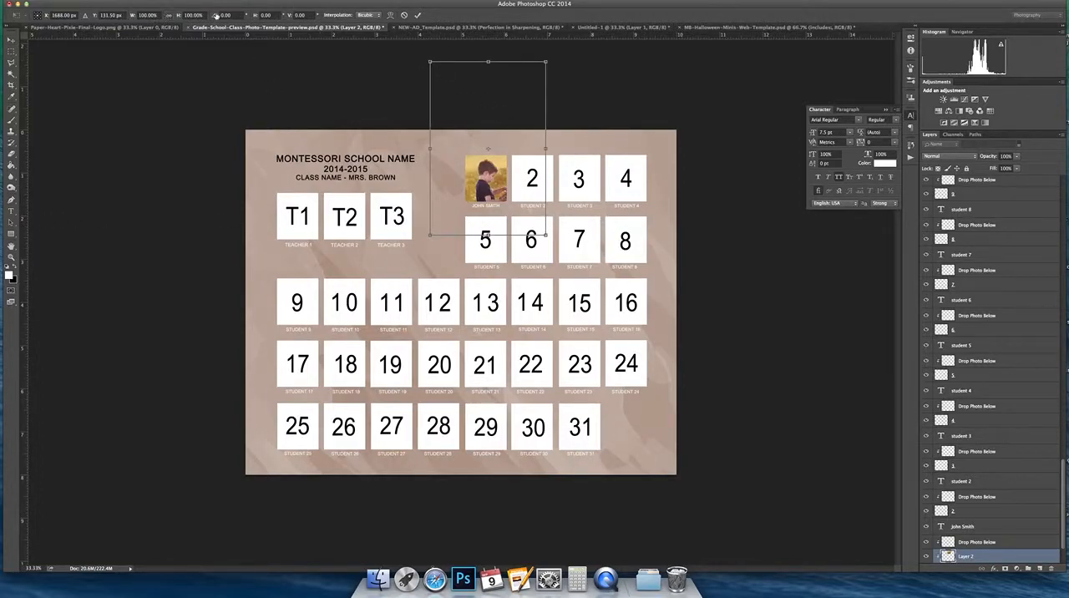
left_click_drag(429, 61, 437, 73)
left_click(149, 15)
type("84")
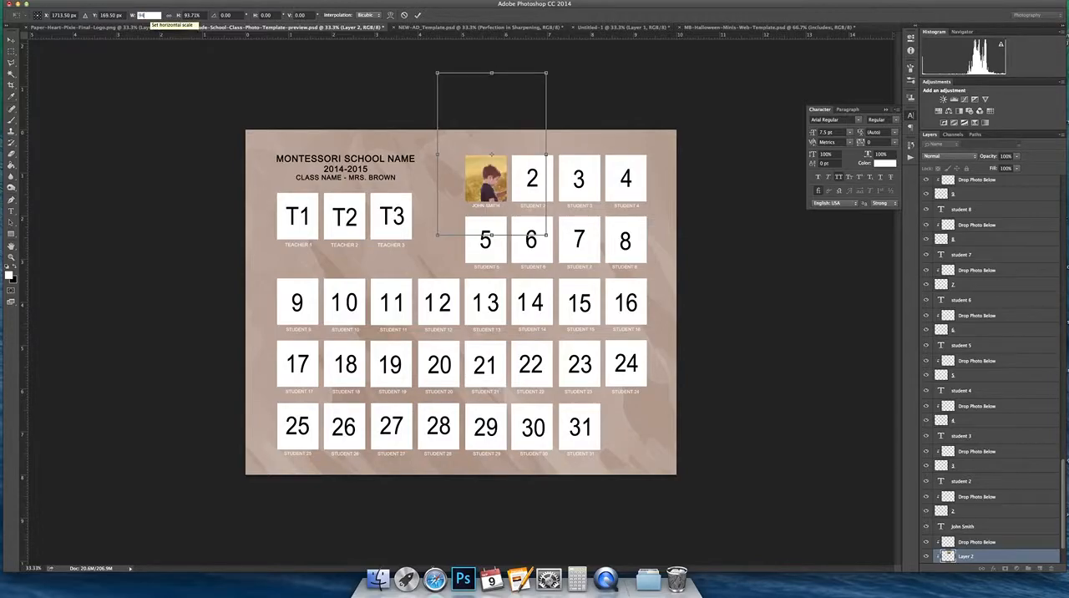
left_click(170, 15)
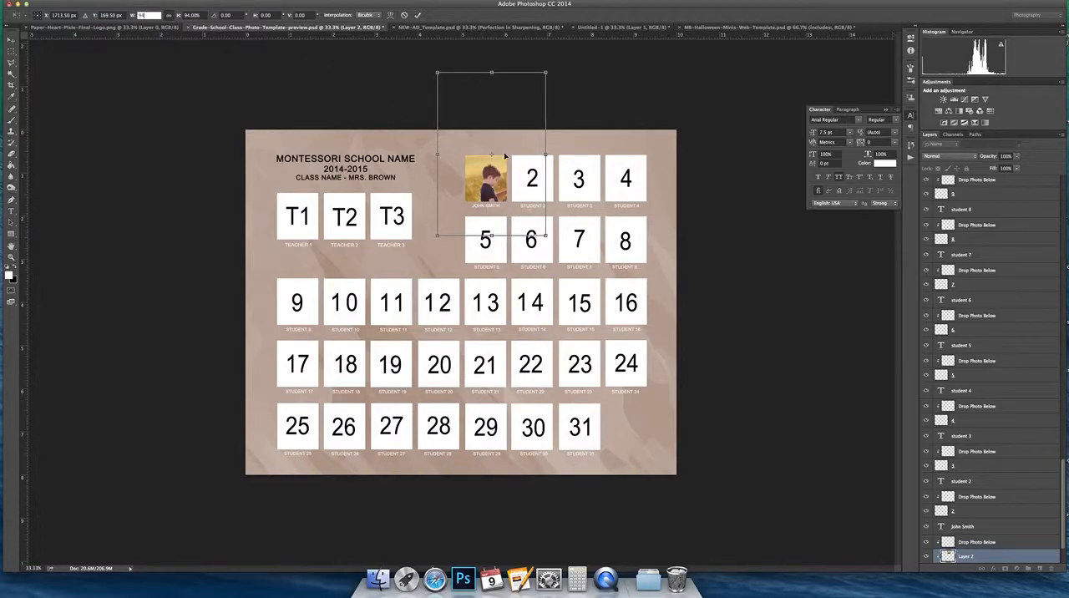
key("Return")
key("Return")
left_click_drag(493, 173, 495, 175)
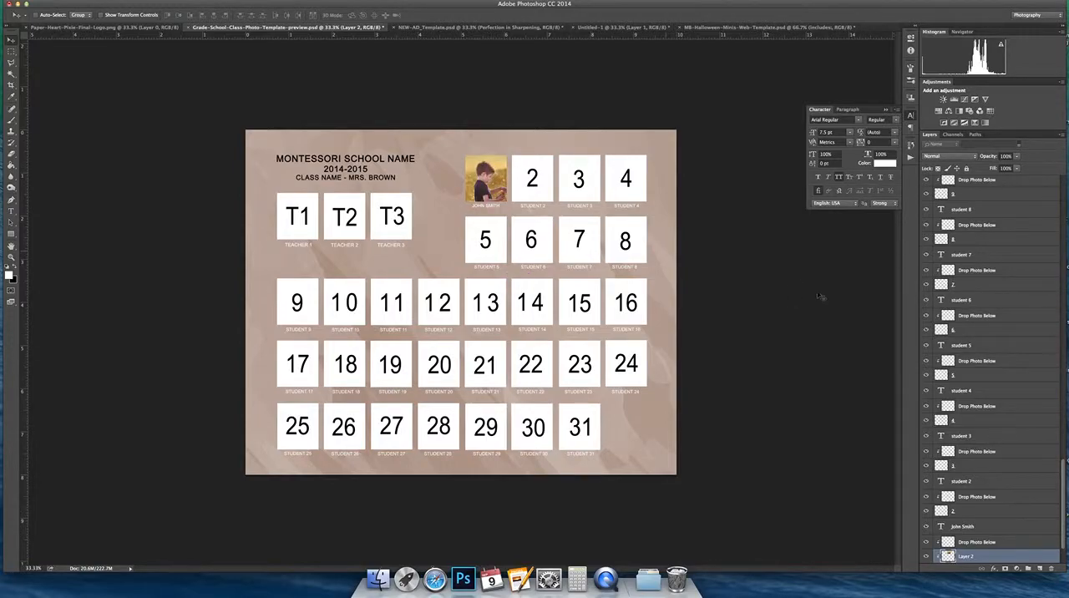
Step: Hide and show placeholder layer 1 to check that it frames the clipped photo in Layer 2
scroll(942, 387, "down", 1)
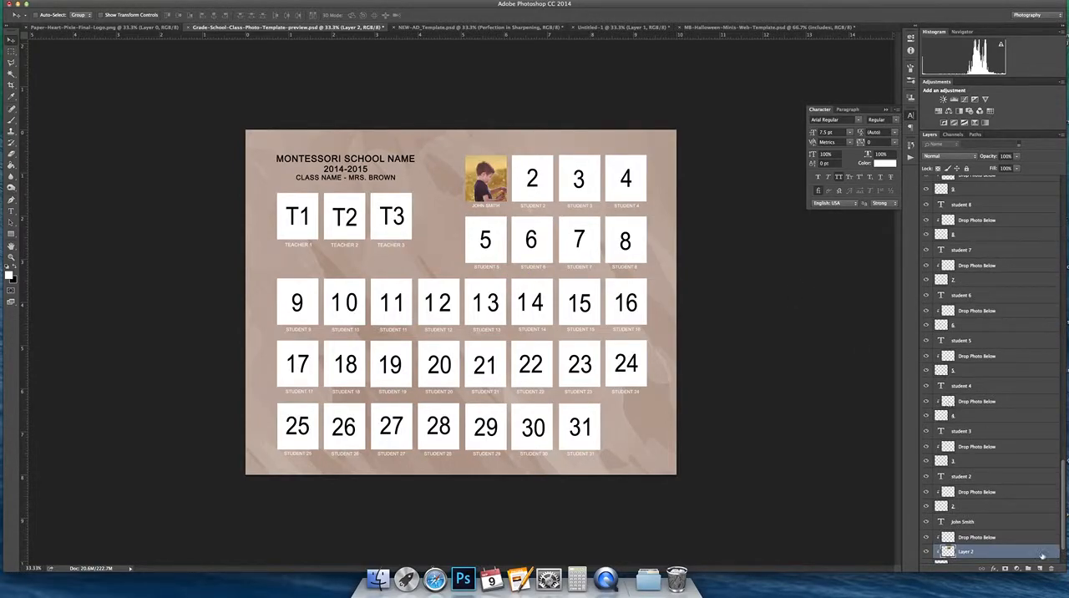
scroll(987, 544, "down", 2)
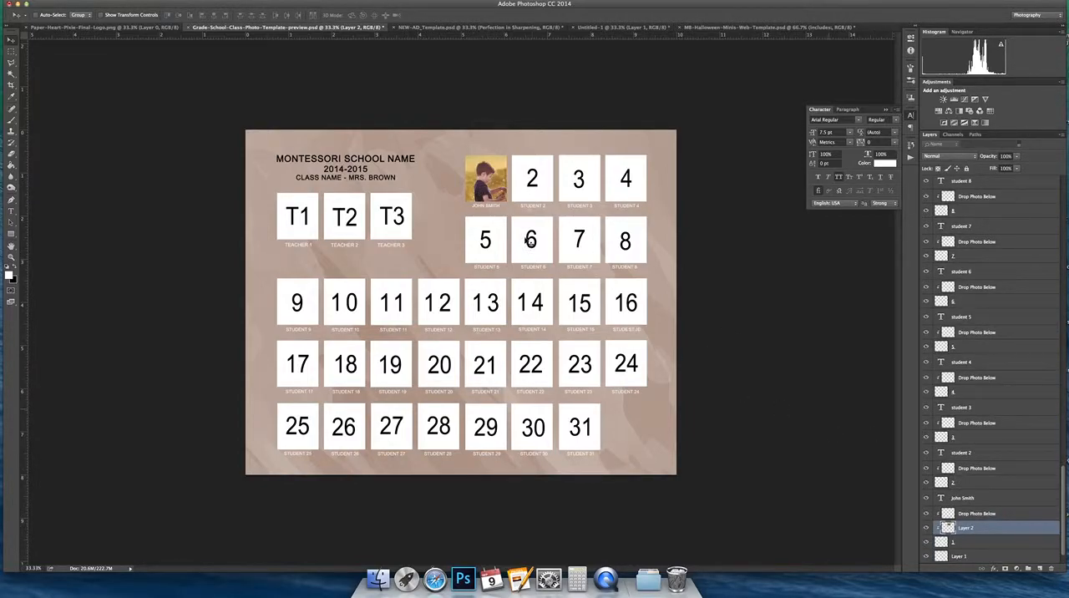
scroll(946, 493, "down", 1)
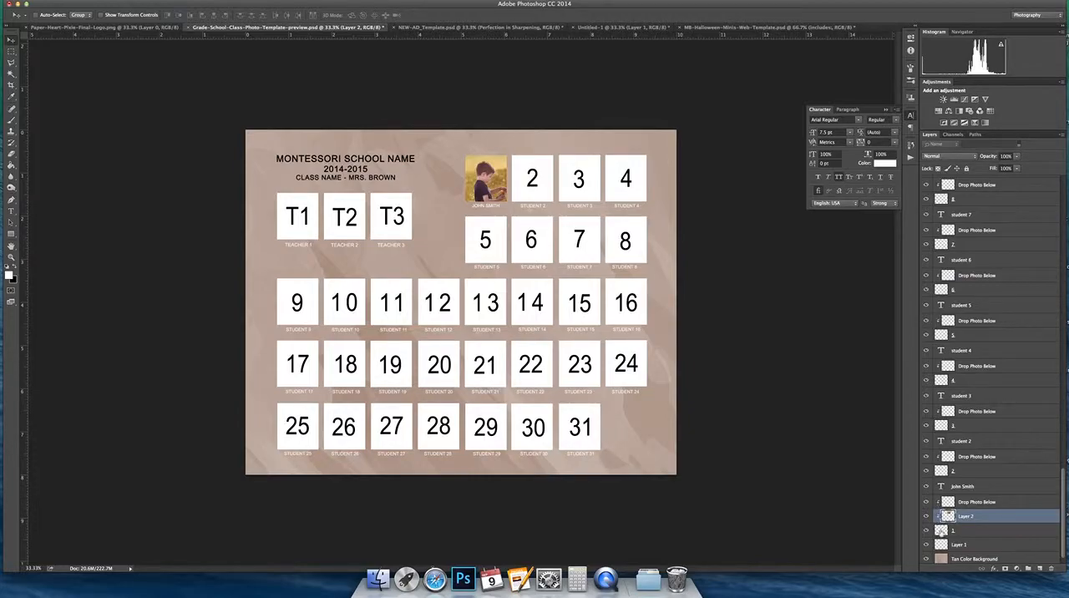
left_click(926, 528)
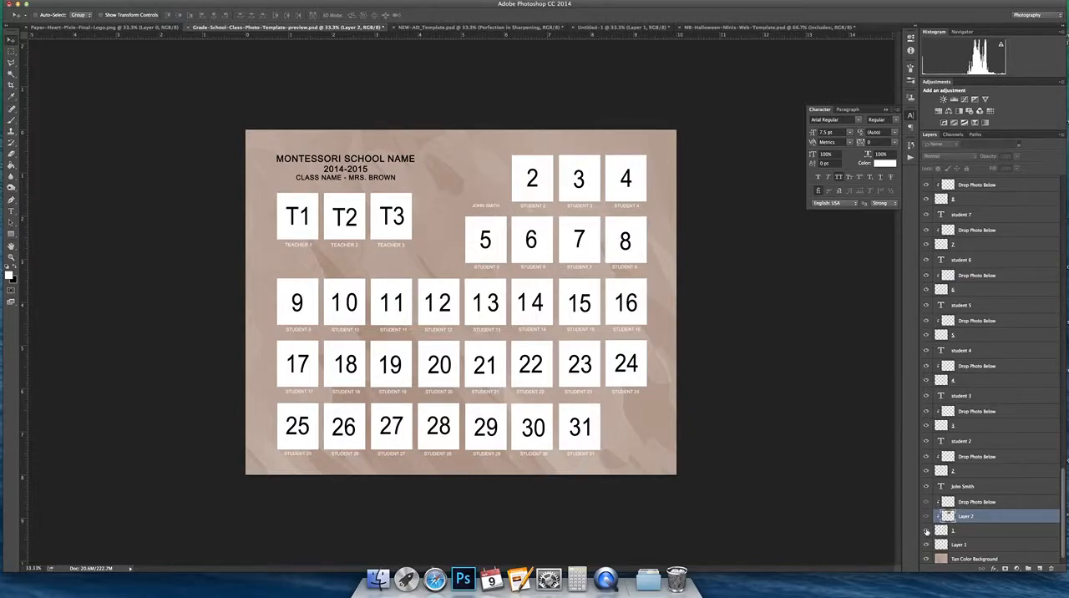
left_click(926, 531)
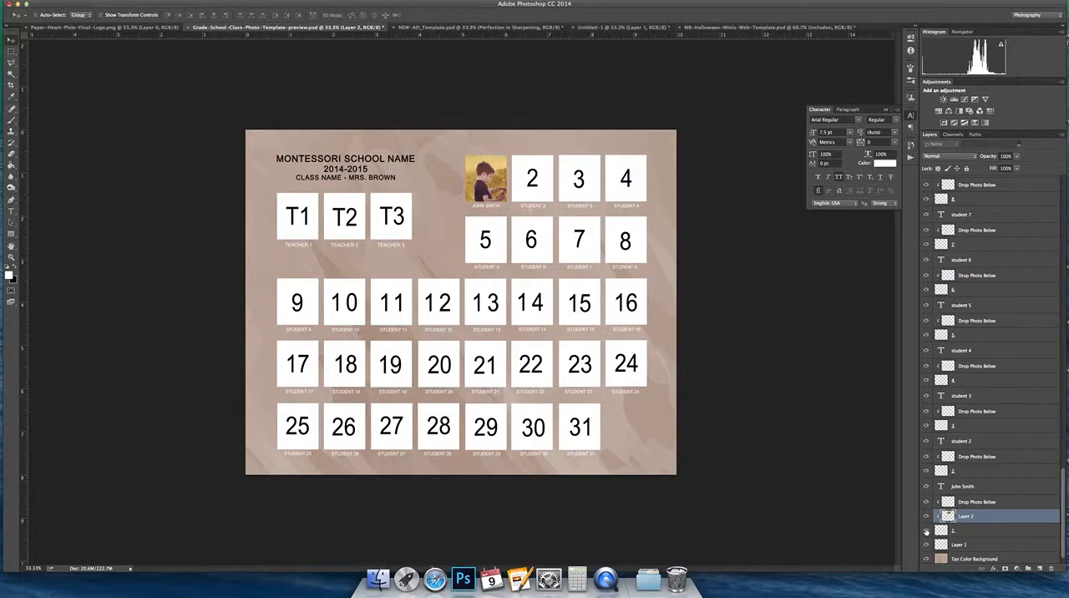
Step: Release Layer 2 from its clipping mask and select placeholder layer 1 beneath the photo on the canvas
right_click(976, 518)
left_click(885, 346)
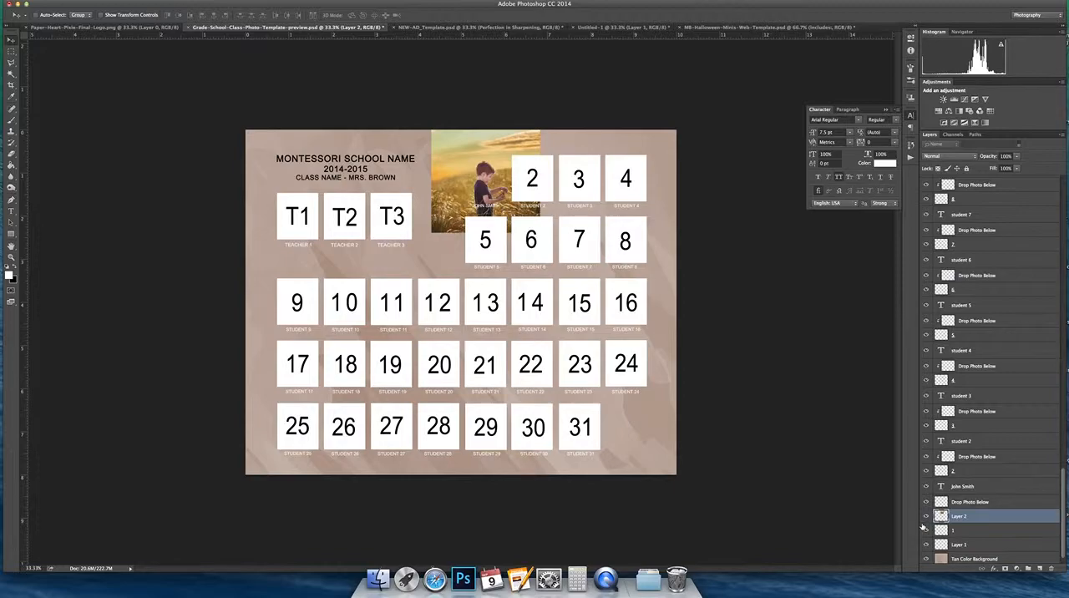
right_click(483, 177)
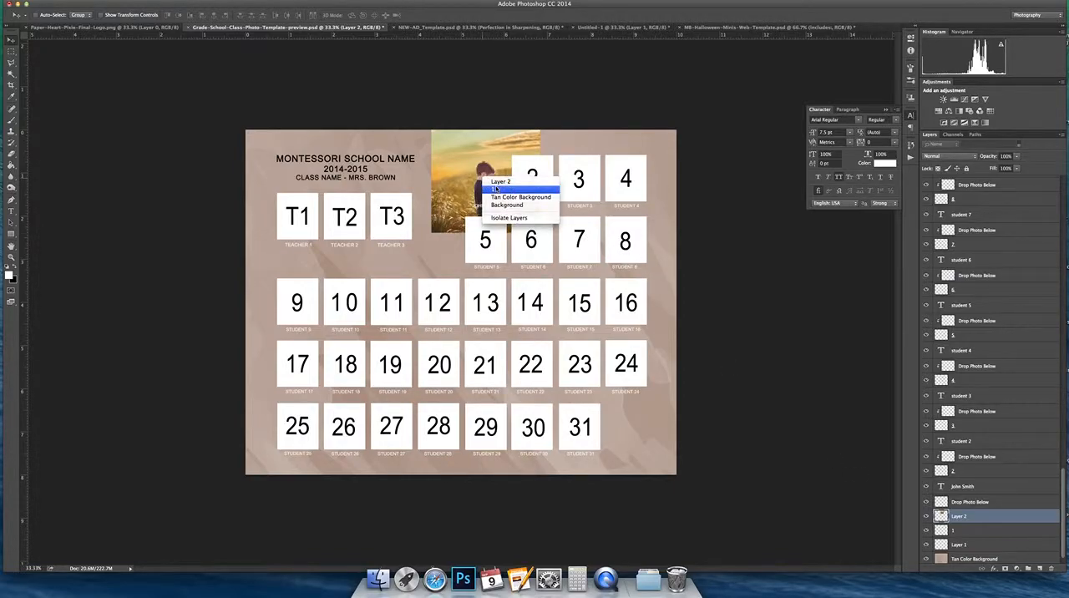
left_click(496, 189)
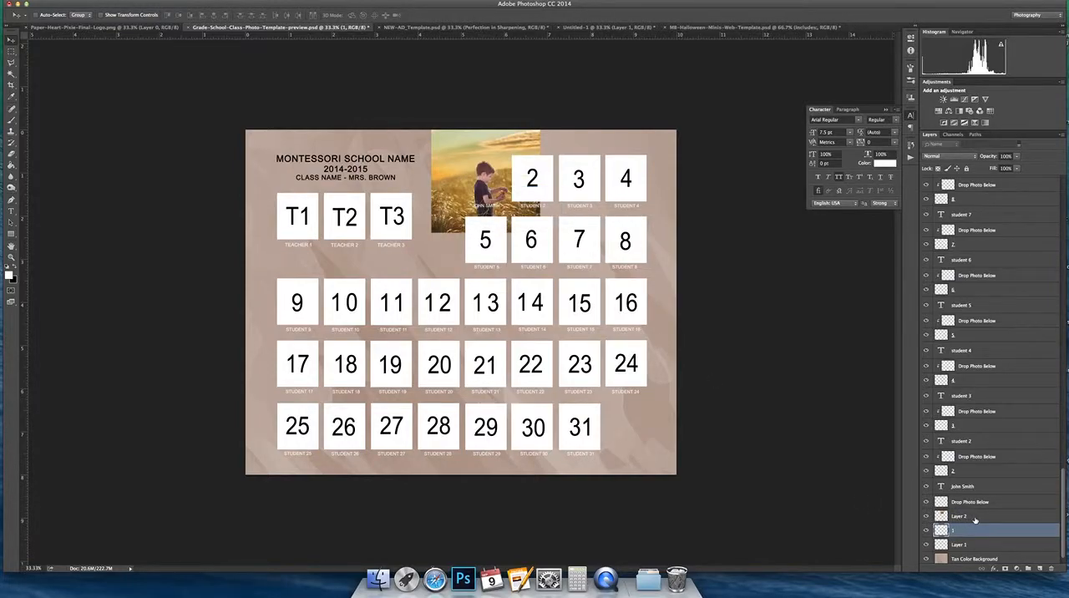
Step: Create a clipping mask that clips Layer 2 to placeholder layer 1
left_click(975, 518)
right_click(974, 518)
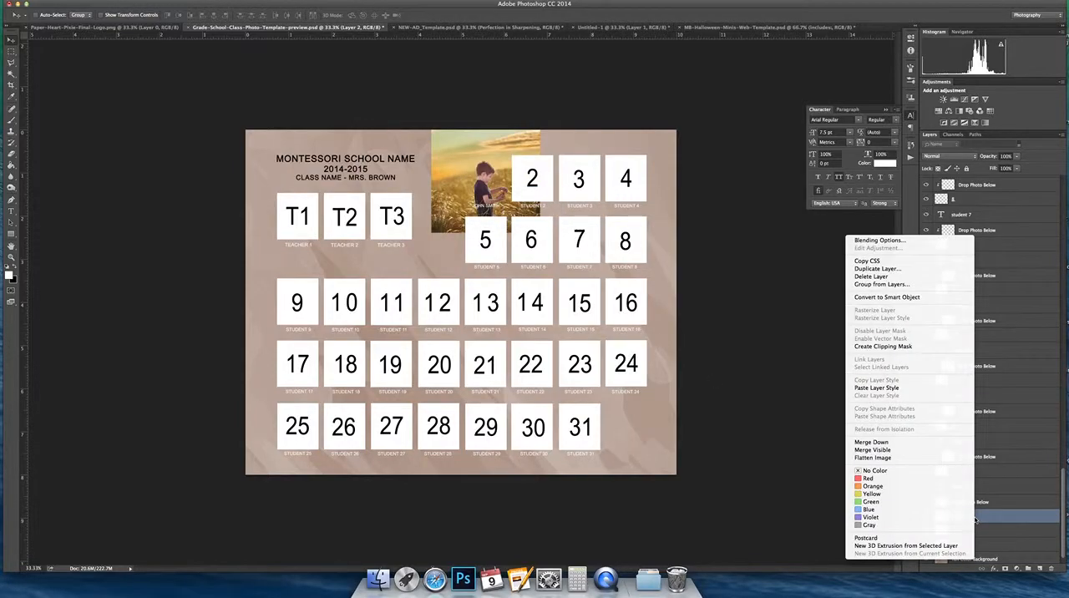
left_click(875, 347)
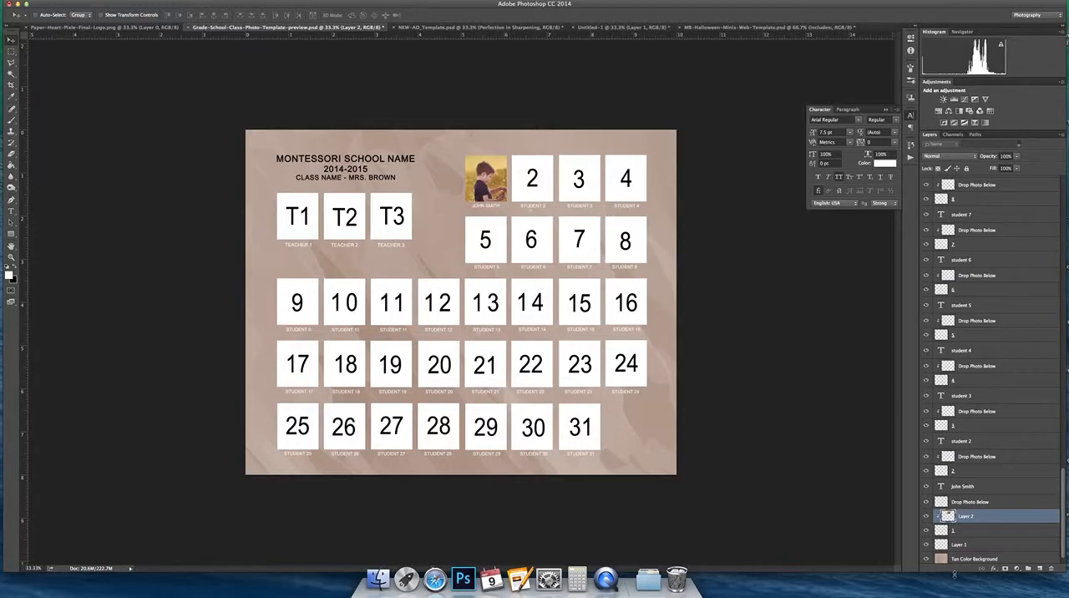
Step: Identify the third teacher square's layer on the canvas, and hide placeholder t3 and the teacher 3 caption
scroll(992, 498, "up", 5)
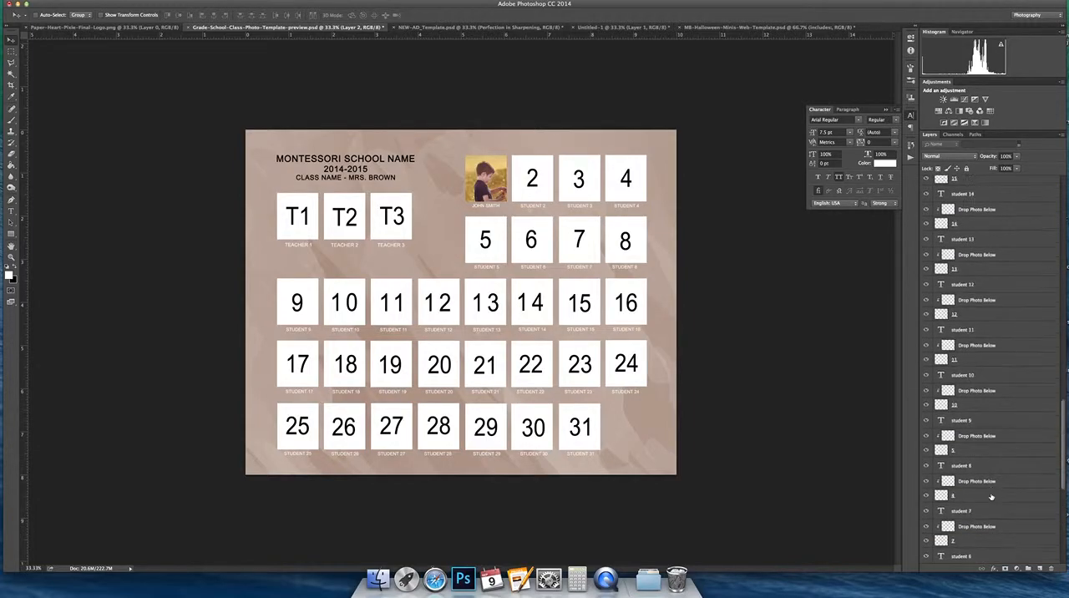
scroll(993, 370, "up", 10)
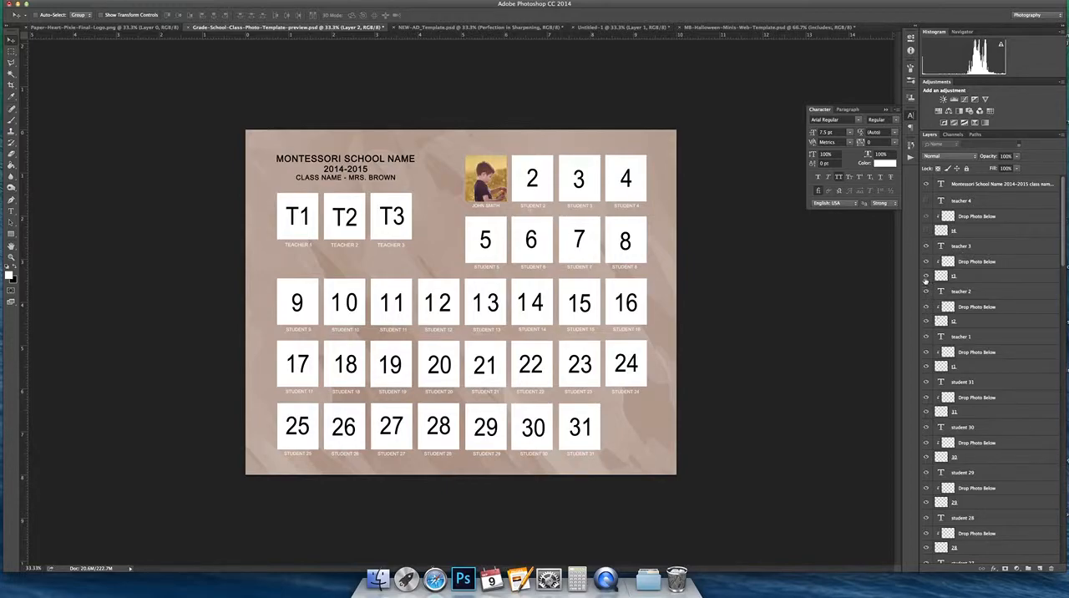
right_click(392, 218)
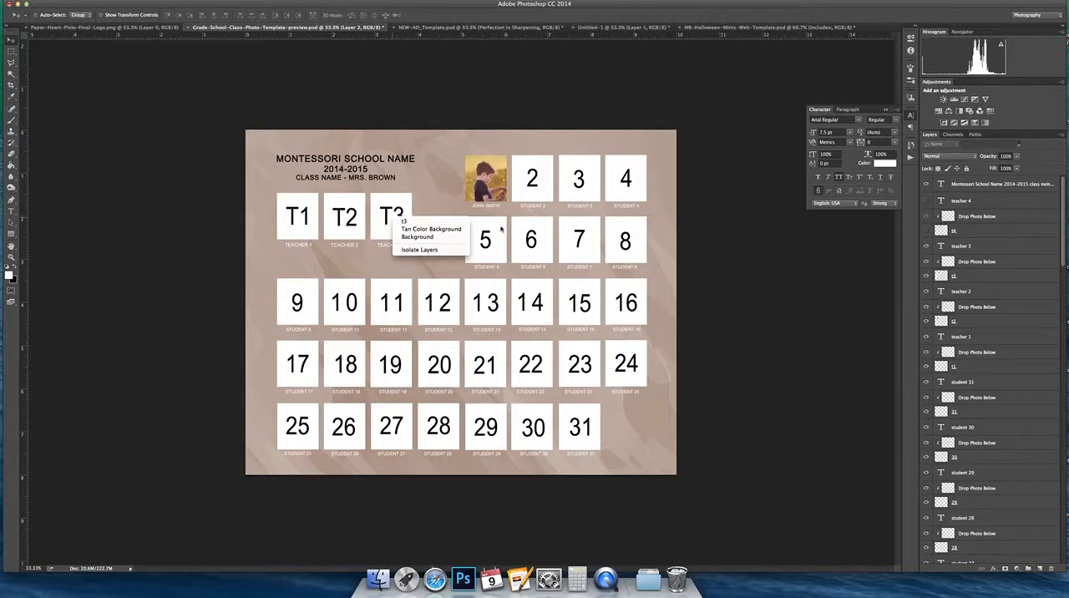
left_click(926, 278)
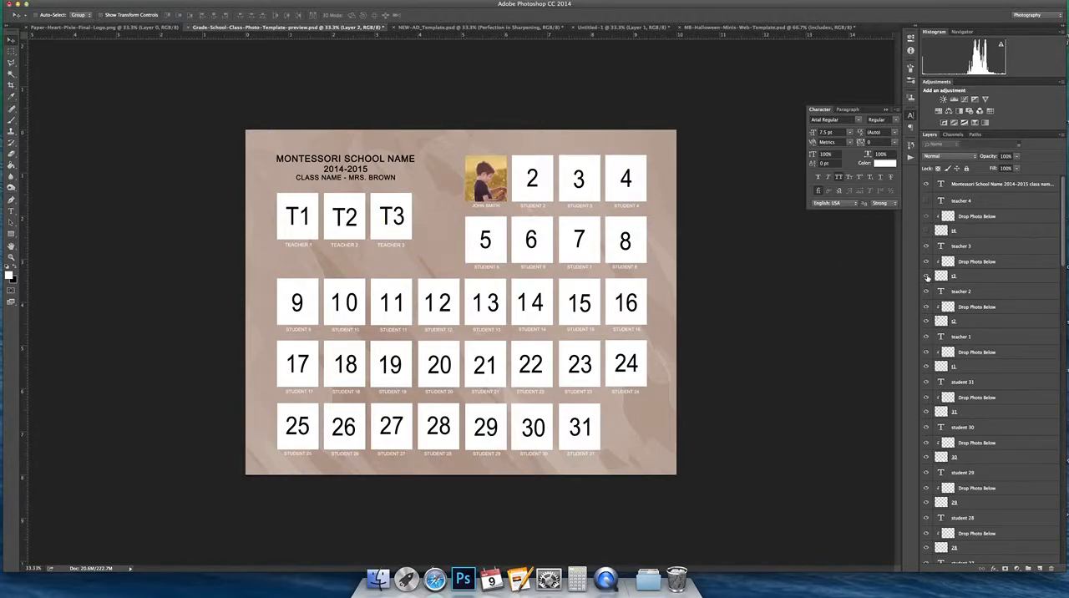
left_click(926, 276)
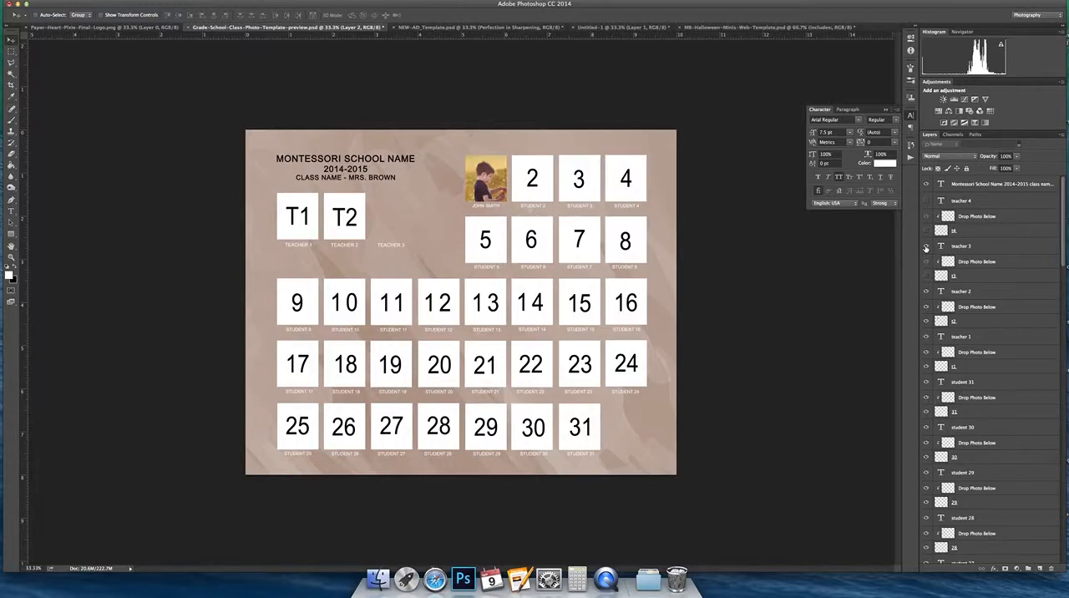
left_click(925, 247)
Step: Hide placeholder 31 together with its Drop Photo Below layer and the student 31 caption
scroll(1010, 406, "down", 1)
scroll(1011, 405, "down", 10)
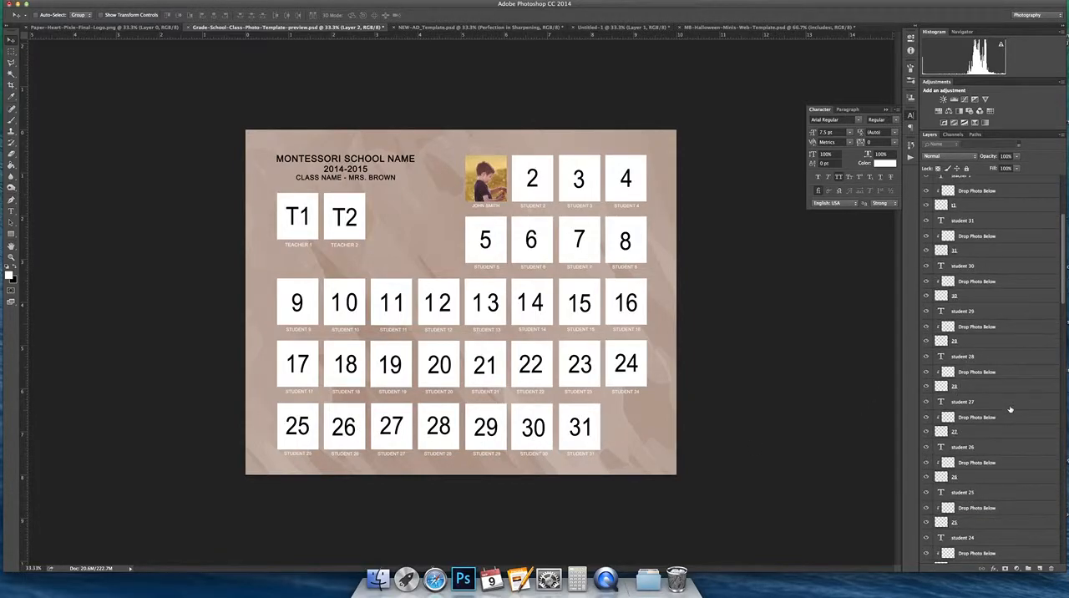
scroll(1011, 409, "down", 1)
scroll(1010, 409, "up", 6)
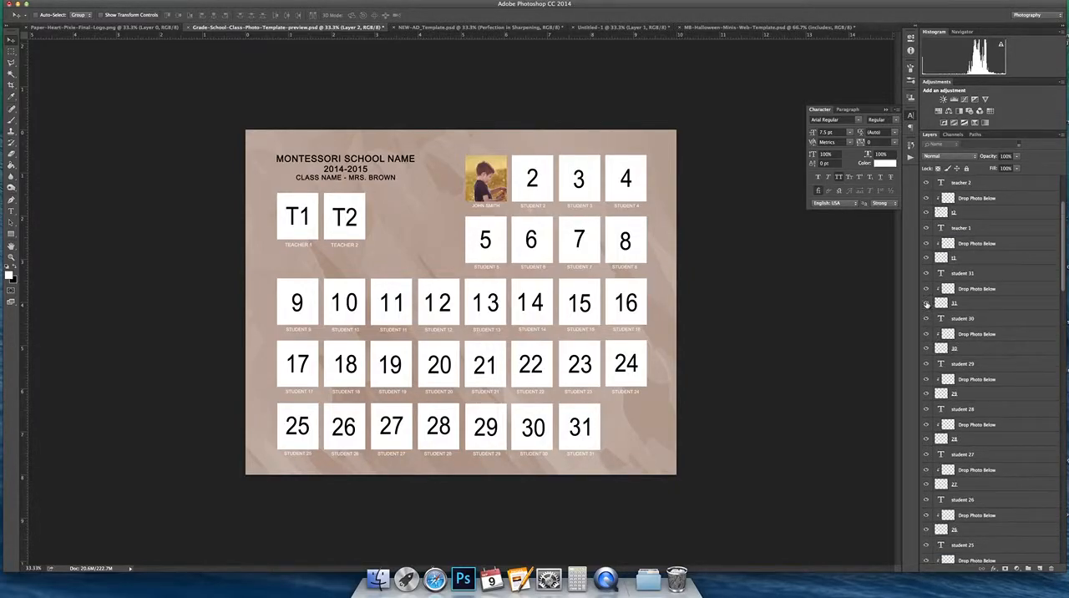
left_click(925, 303)
left_click(926, 288)
left_click(926, 273)
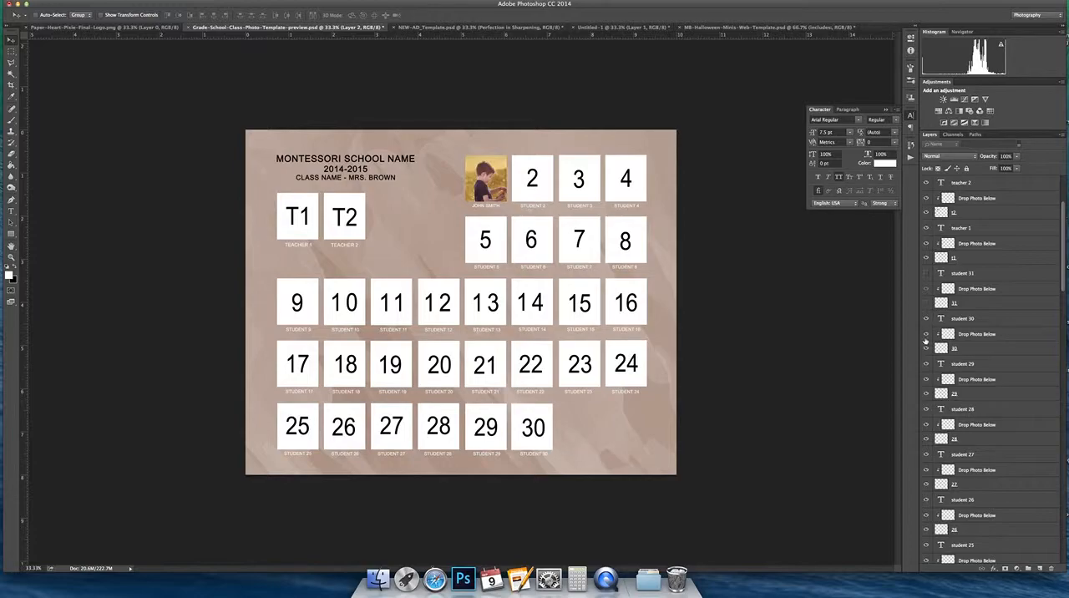
Step: Hide placeholder 30 together with its Drop Photo Below layer and the student 30 caption
left_click(925, 348)
left_click(926, 334)
left_click(925, 318)
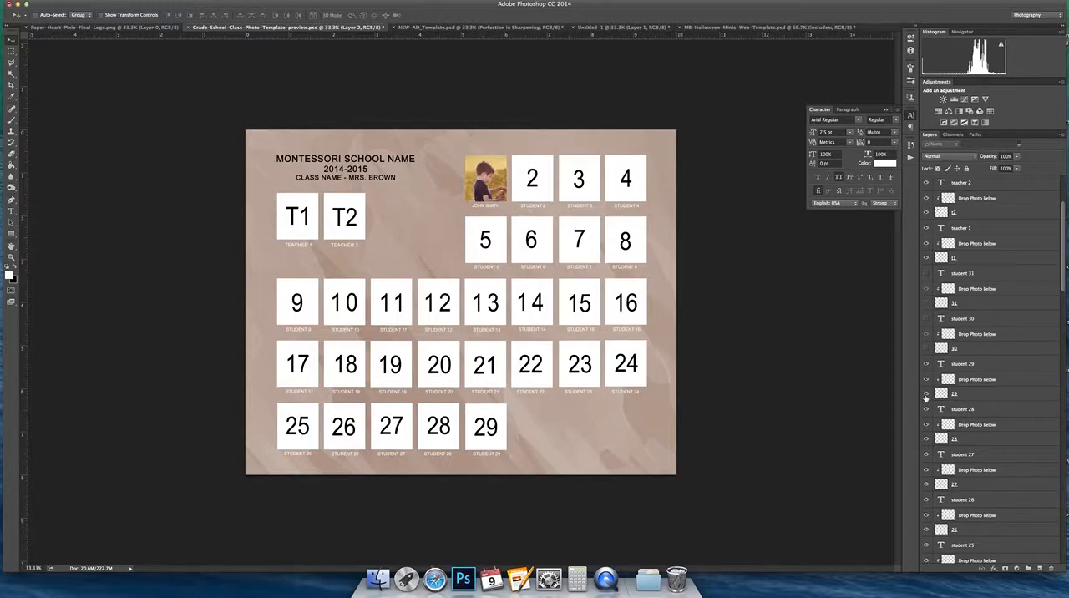
Step: Hide placeholder 29 with its Drop Photo Below layer and the student 29 caption, plus placeholder 28 and the student 28 caption
left_click(925, 393)
left_click(925, 380)
left_click(926, 363)
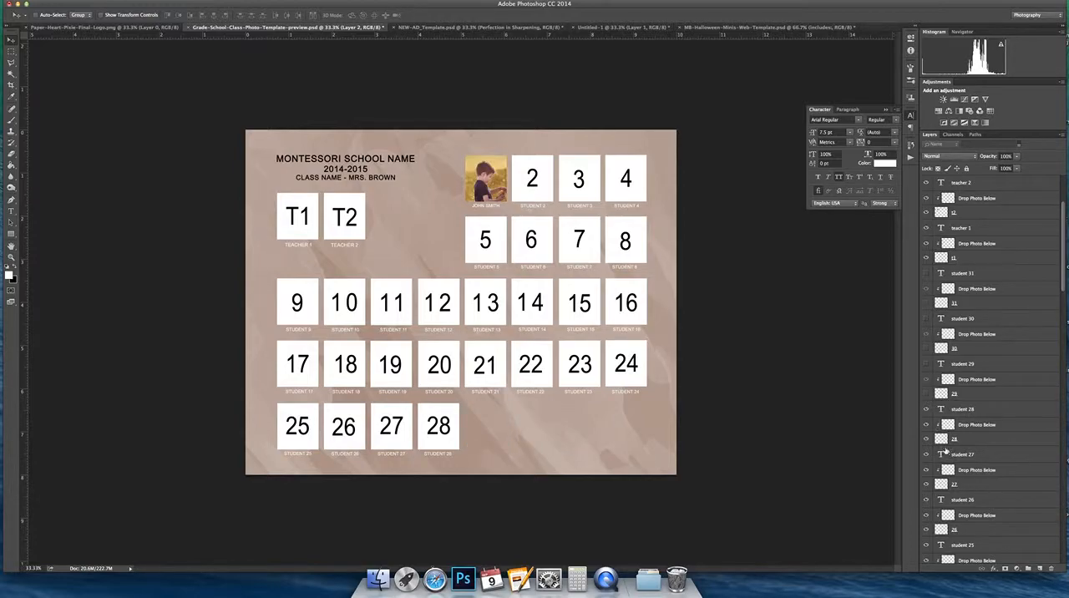
left_click(926, 409)
left_click(925, 439)
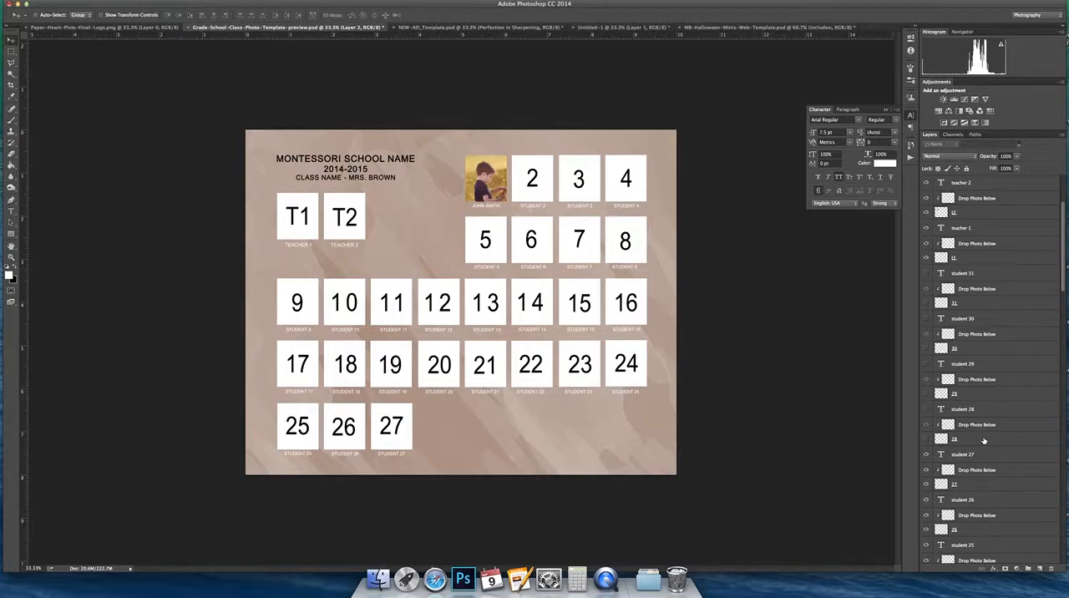
Step: Select all layers of the first student row, from placeholder 1 up to the student 4 caption, and move the row slightly down
scroll(983, 441, "down", 3)
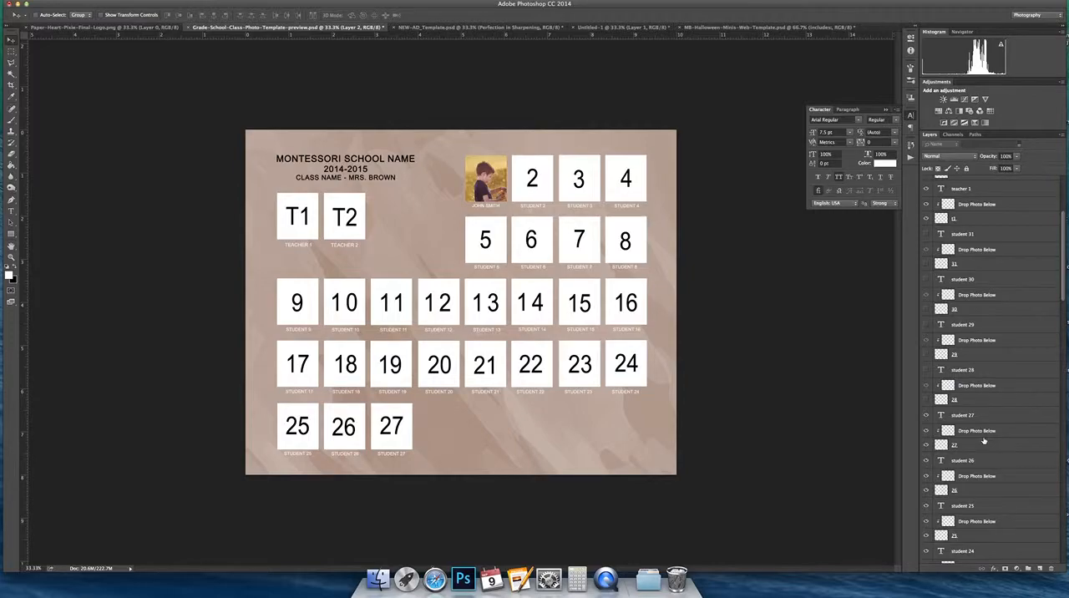
scroll(983, 441, "down", 10)
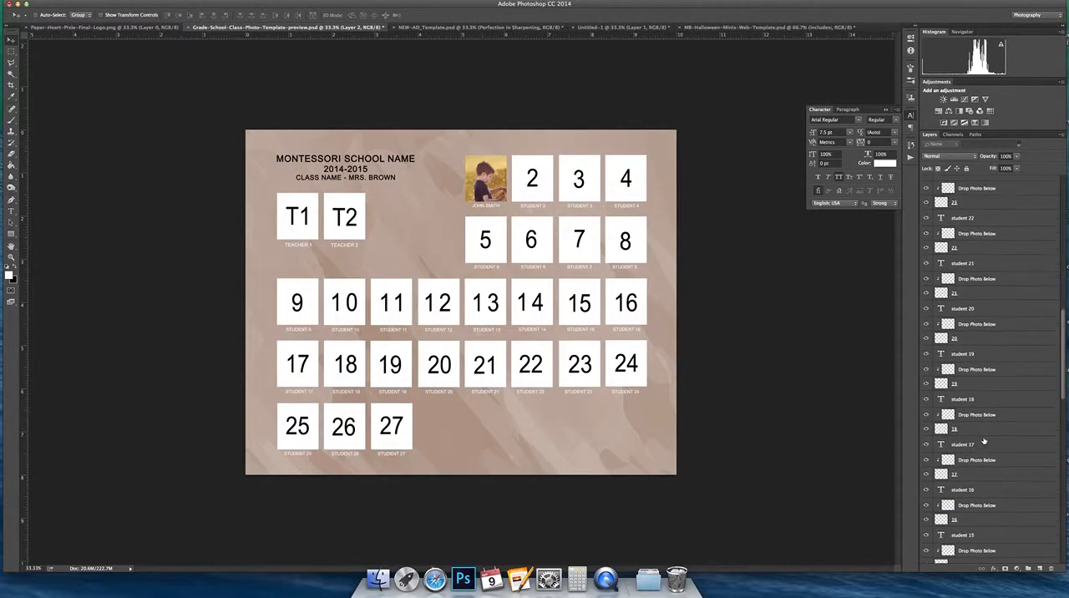
scroll(1011, 511, "down", 10)
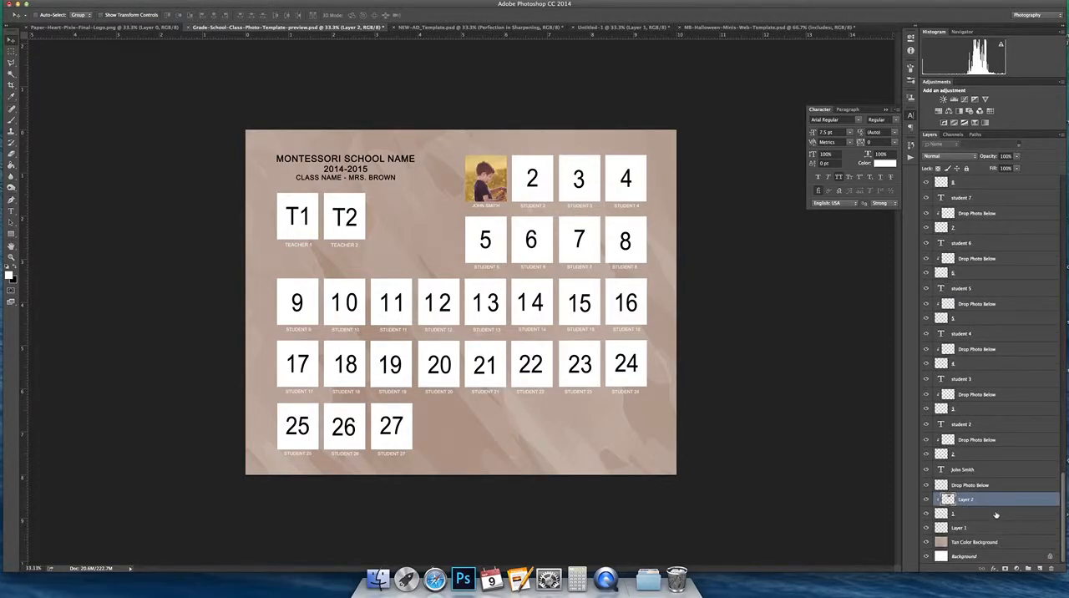
left_click(987, 513)
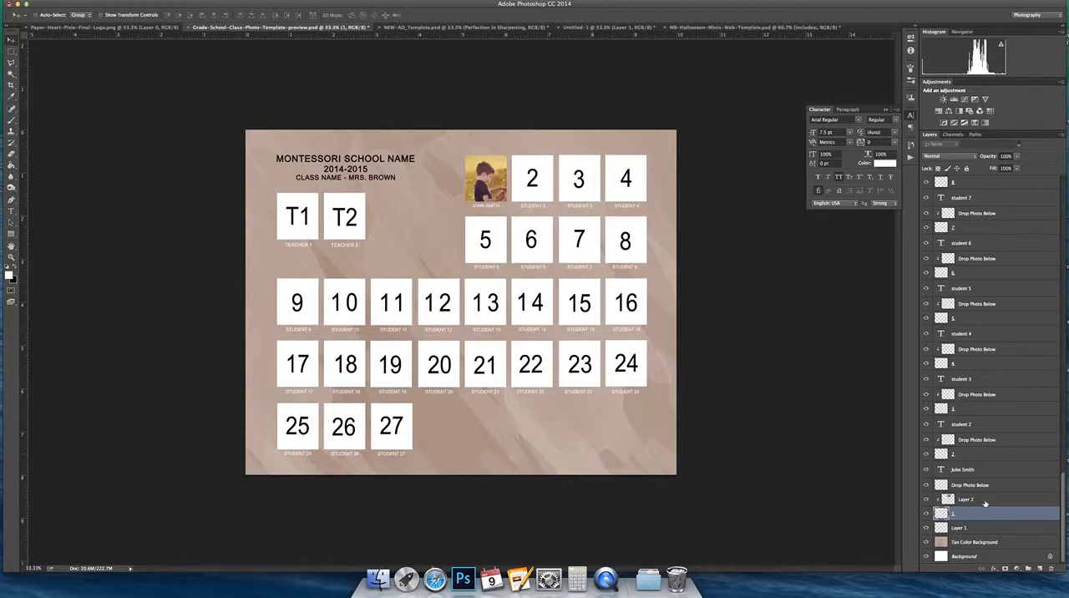
left_click(986, 501, "shift")
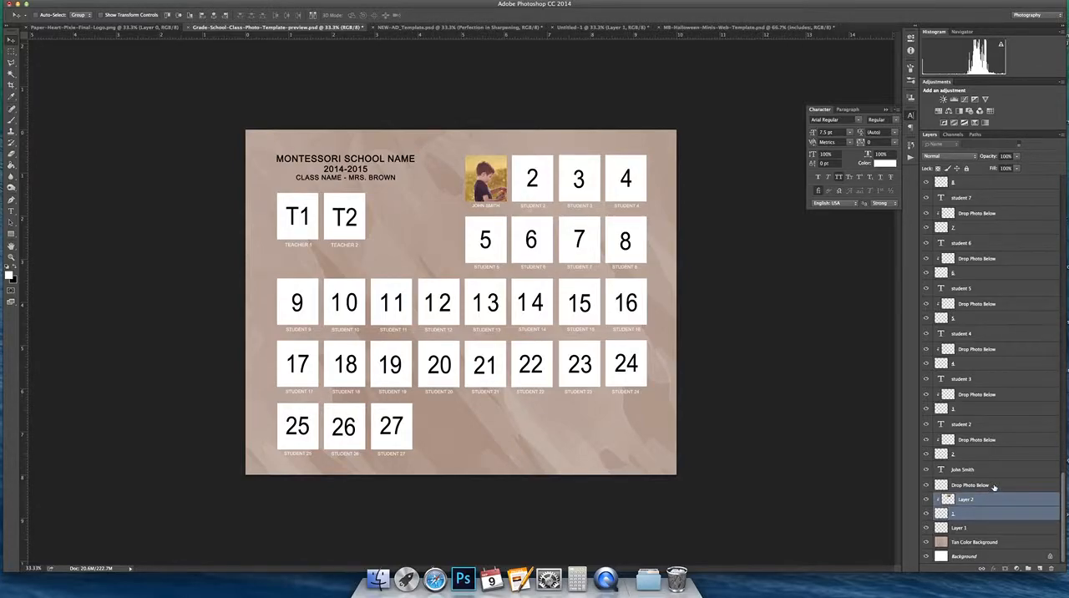
left_click(993, 485, "shift")
left_click(983, 469, "shift")
left_click(986, 454, "shift")
left_click(988, 440, "shift")
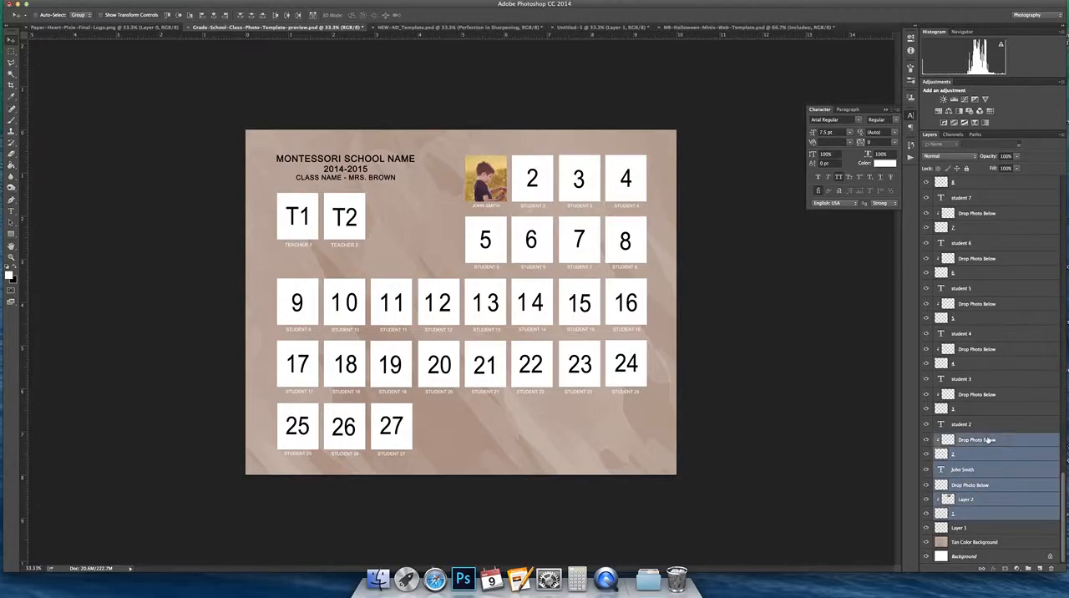
left_click(985, 424, "shift")
left_click(981, 409, "shift")
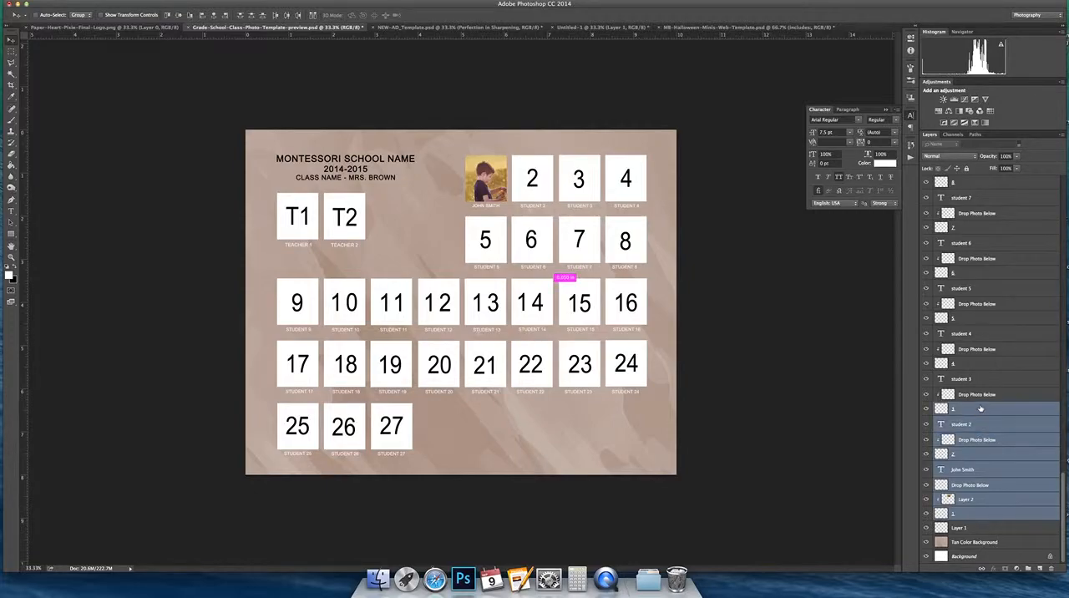
left_click(980, 394, "shift")
left_click(992, 380, "shift")
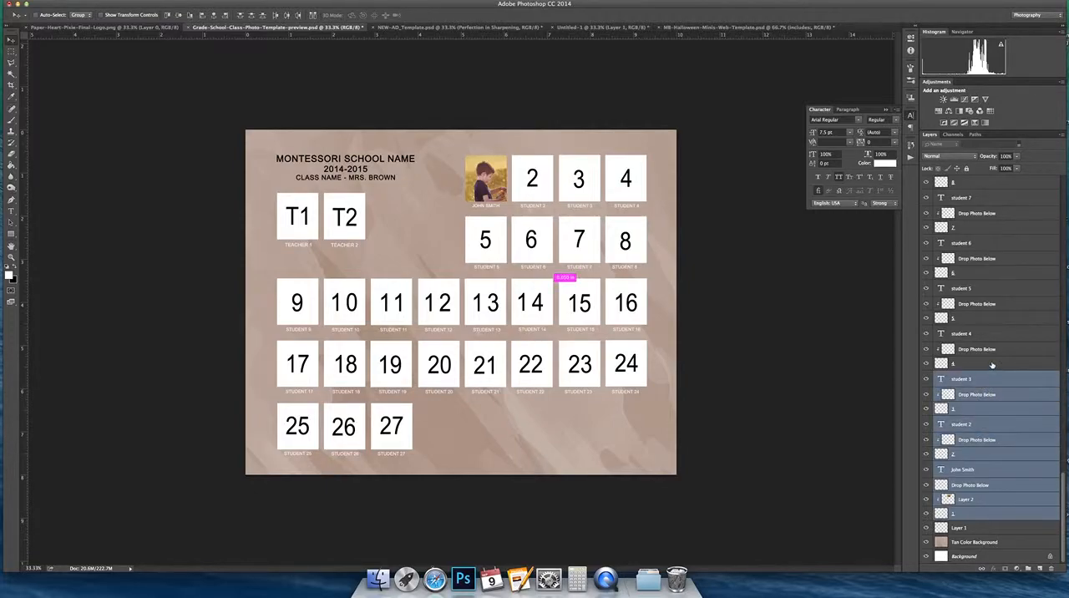
left_click(992, 364, "shift")
left_click(1004, 349, "shift")
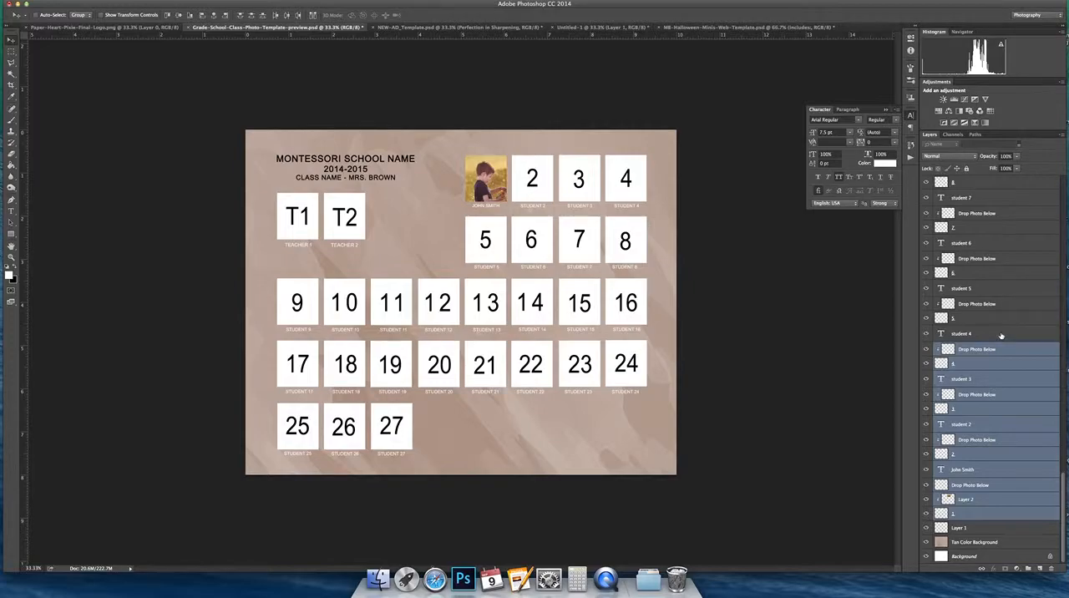
left_click(1002, 334, "shift")
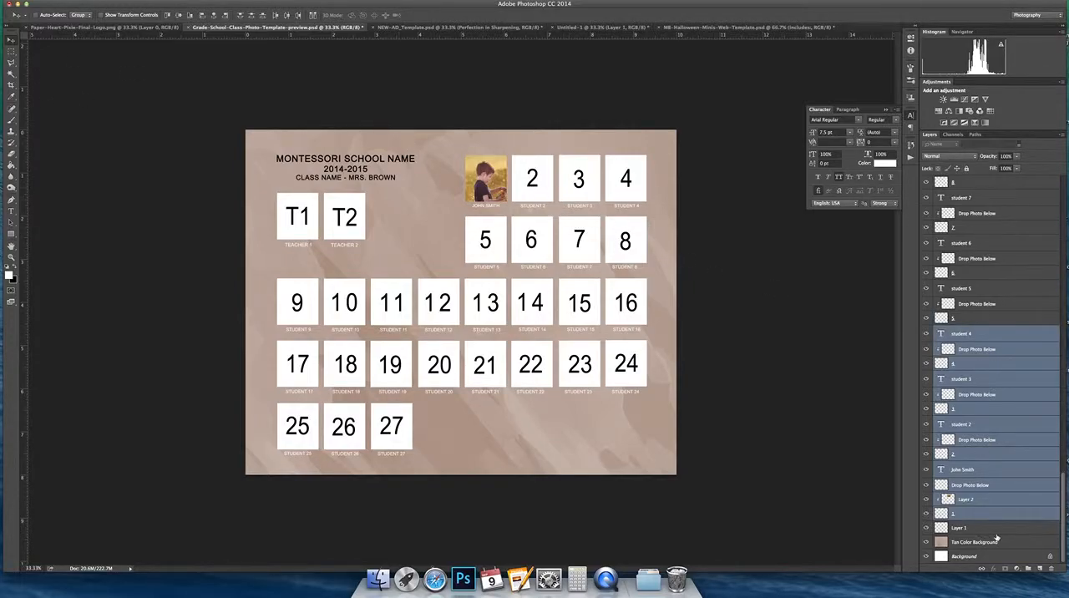
mouse_move(535, 200)
left_mouse_down()
mouse_move(533, 184)
mouse_move(535, 204)
mouse_move(544, 190)
mouse_move(533, 197)
mouse_move(548, 204)
mouse_move(533, 199)
mouse_move(527, 468)
mouse_move(538, 448)
mouse_move(843, 451)
mouse_move(693, 292)
mouse_move(532, 185)
mouse_move(541, 199)
left_mouse_up()
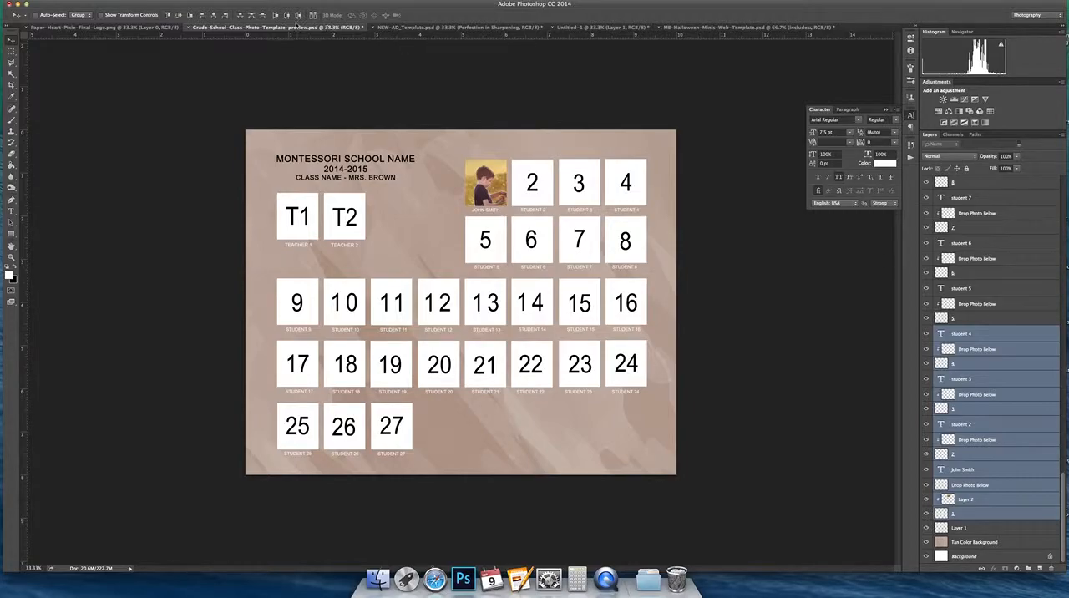
Step: Check that Rulers is enabled for the document, and look over the horizontal and vertical rulers
left_click(219, 1)
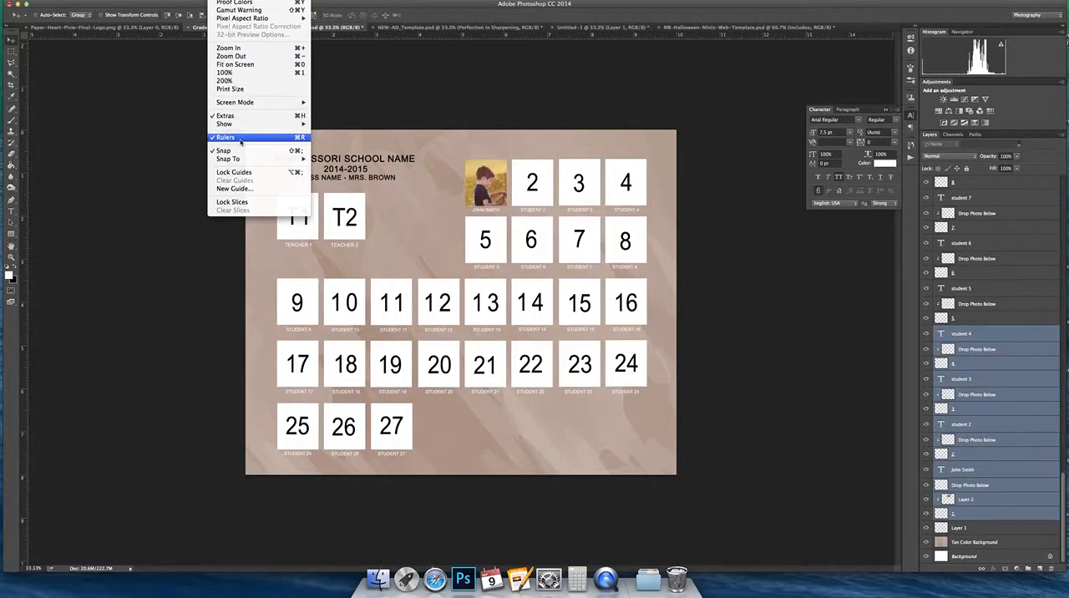
left_click(421, 37)
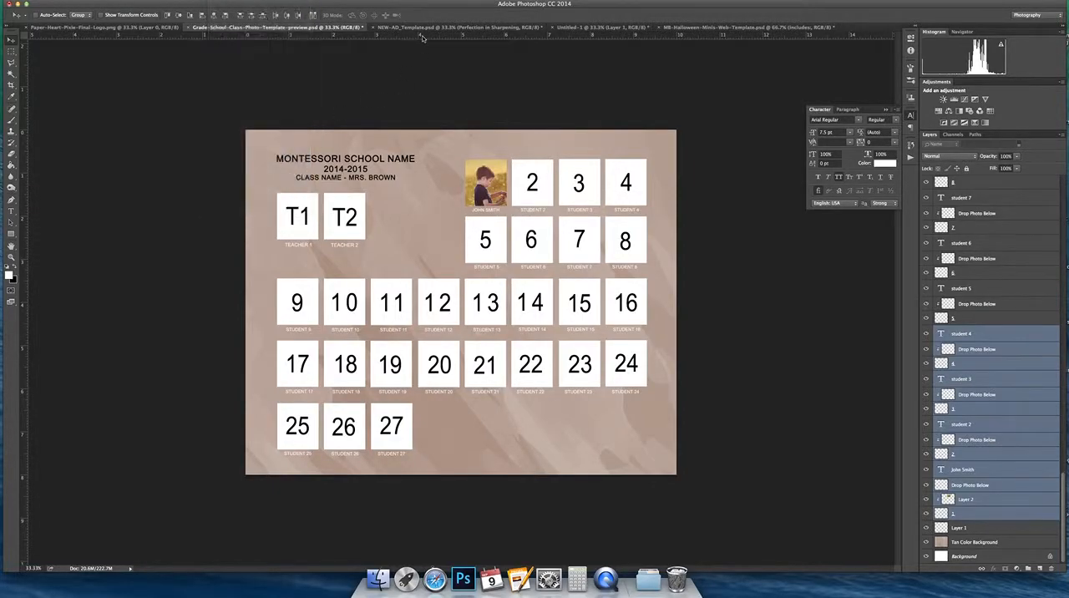
mouse_move(432, 38)
left_mouse_down()
mouse_move(437, 216)
mouse_move(442, 161)
mouse_move(456, 335)
mouse_move(451, 35)
left_mouse_up()
mouse_move(26, 174)
left_mouse_down()
mouse_move(264, 188)
mouse_move(235, 198)
mouse_move(17, 167)
mouse_move(258, 198)
mouse_move(135, 177)
mouse_move(25, 191)
left_mouse_up()
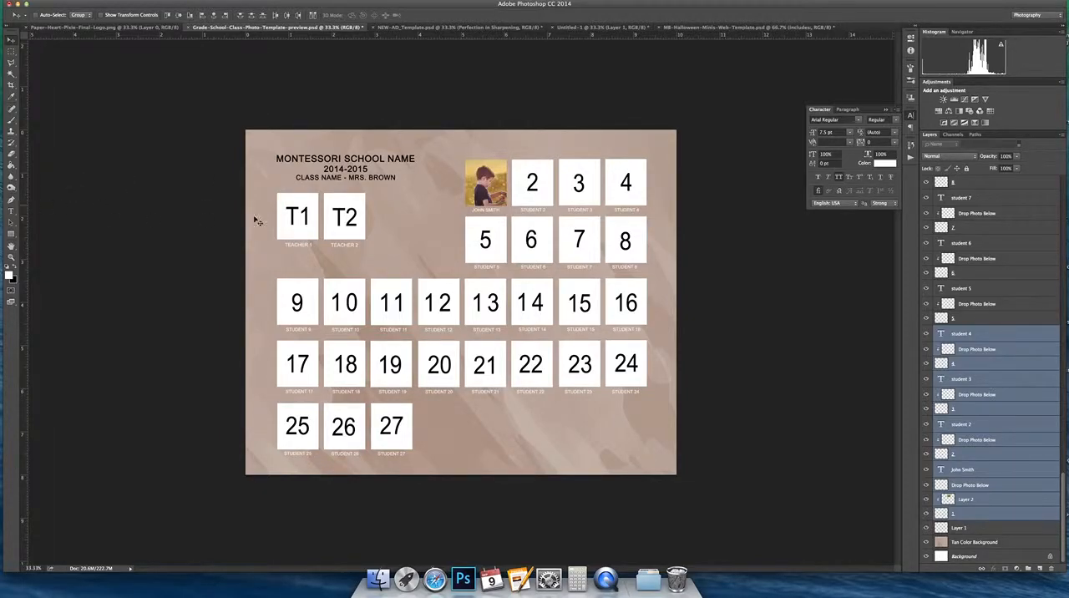